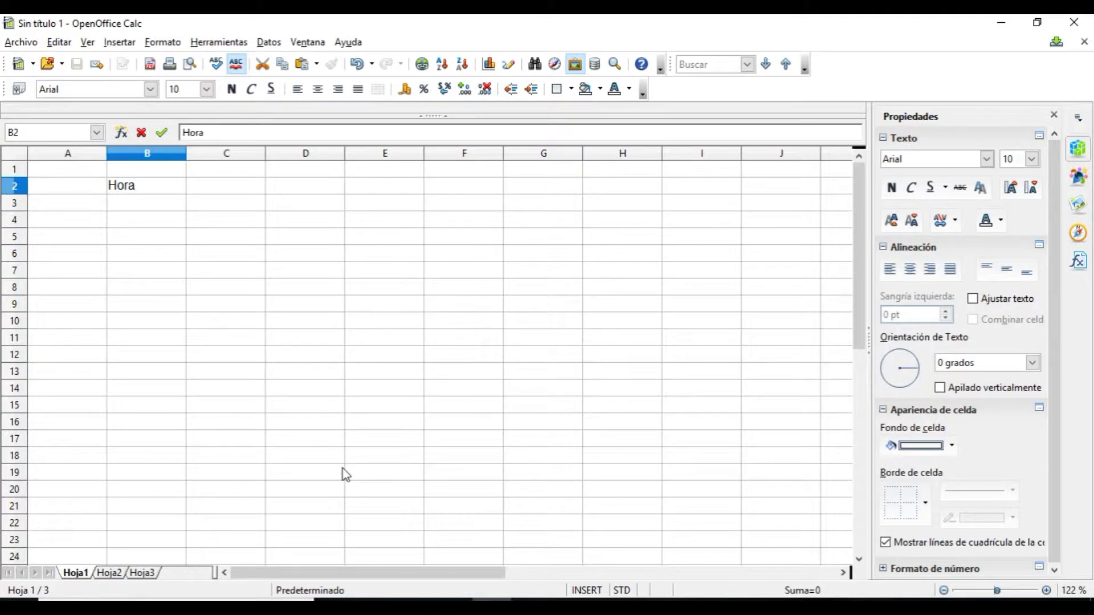
Enter Hora/Día in B2 and lunes in C2, then auto-fill the weekdays through viernes in G2.
left_click(134, 217)
left_click(146, 209)
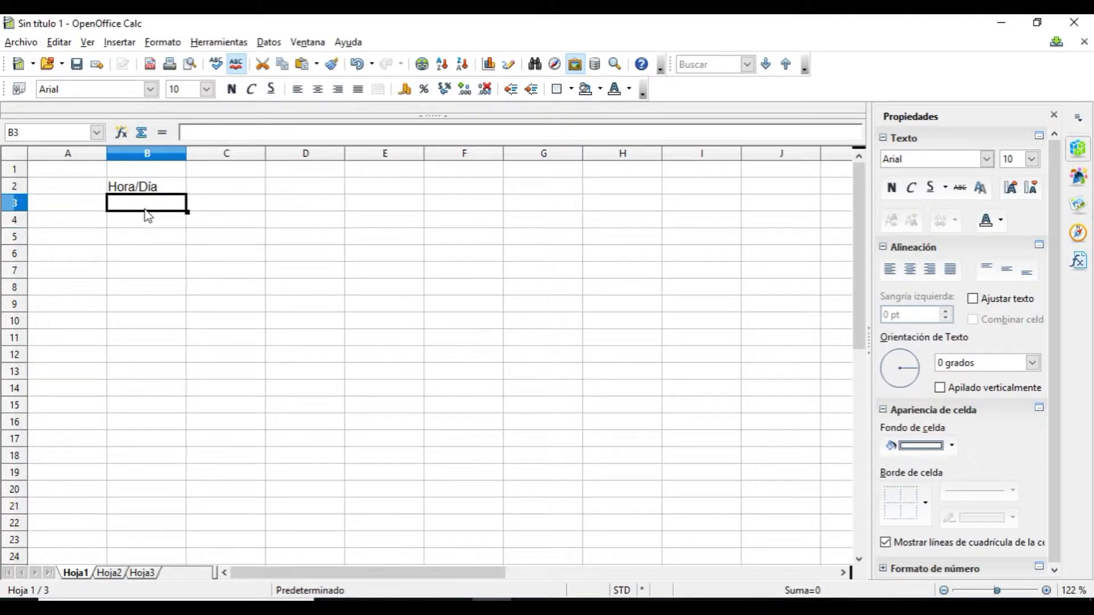
left_click_drag(143, 210, 484, 191)
left_click(251, 188)
type("lunes")
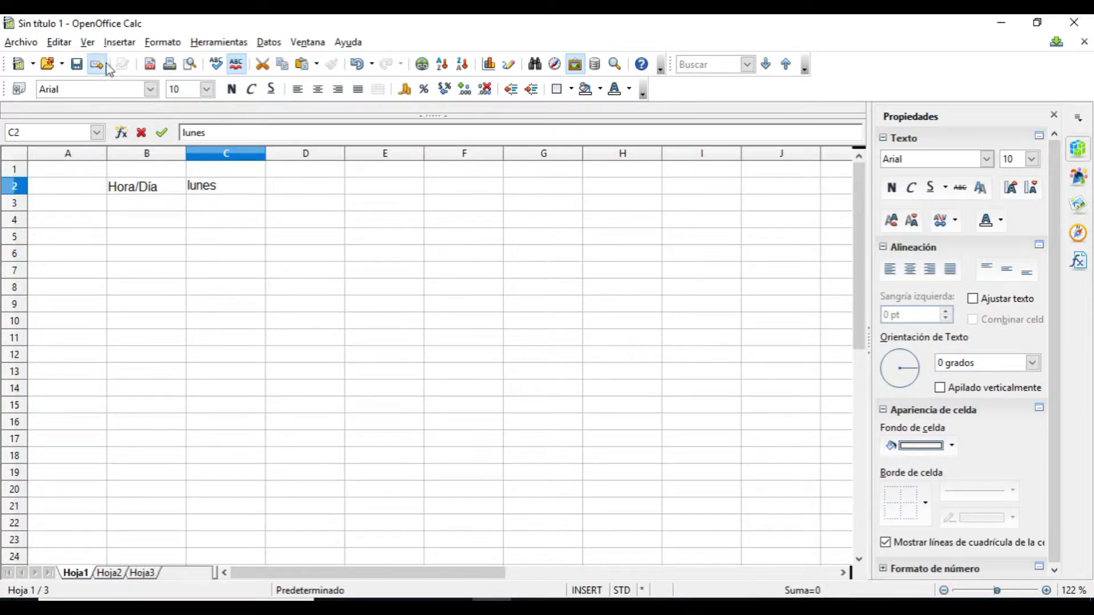
left_click(252, 190)
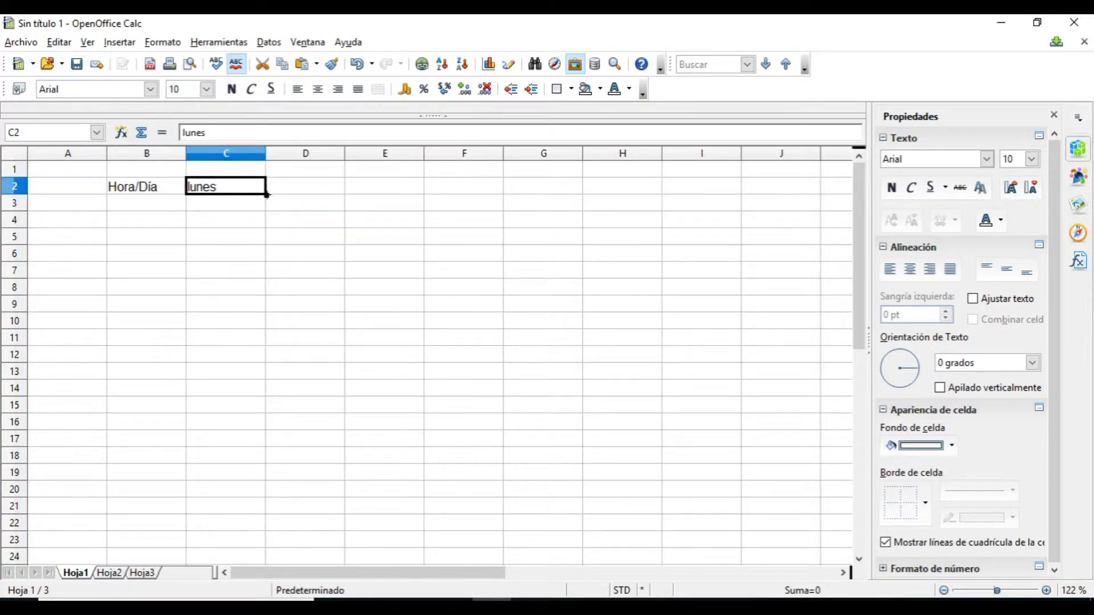
left_click_drag(303, 195, 566, 199)
left_click(170, 210)
Enter the start times 9:00, 9:50, 10:40 and 11:00 in B3:B6.
type("9")
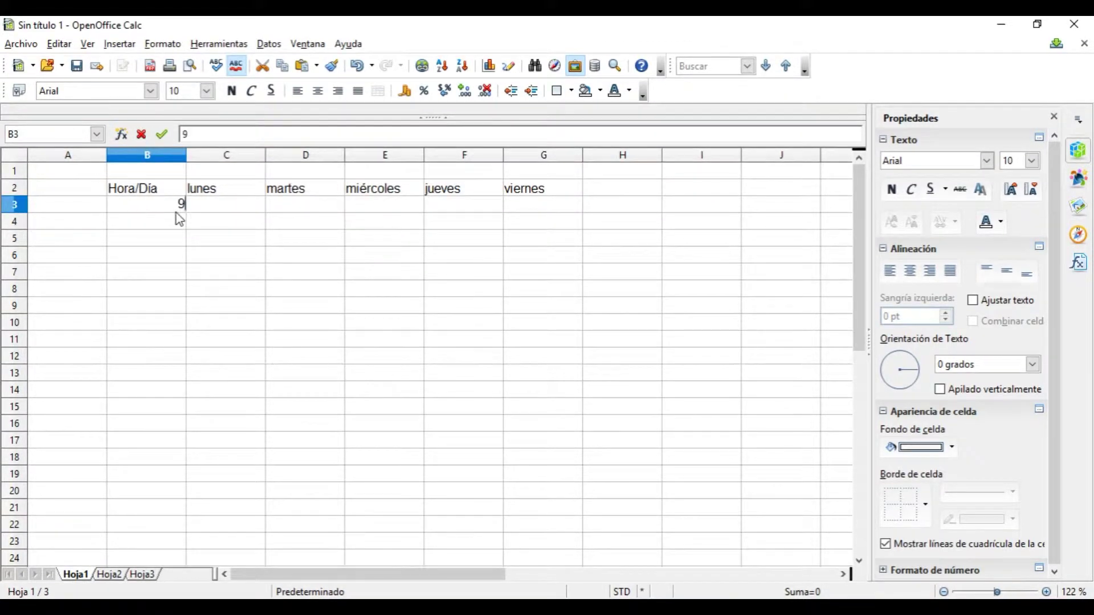
type(":00")
key("Return")
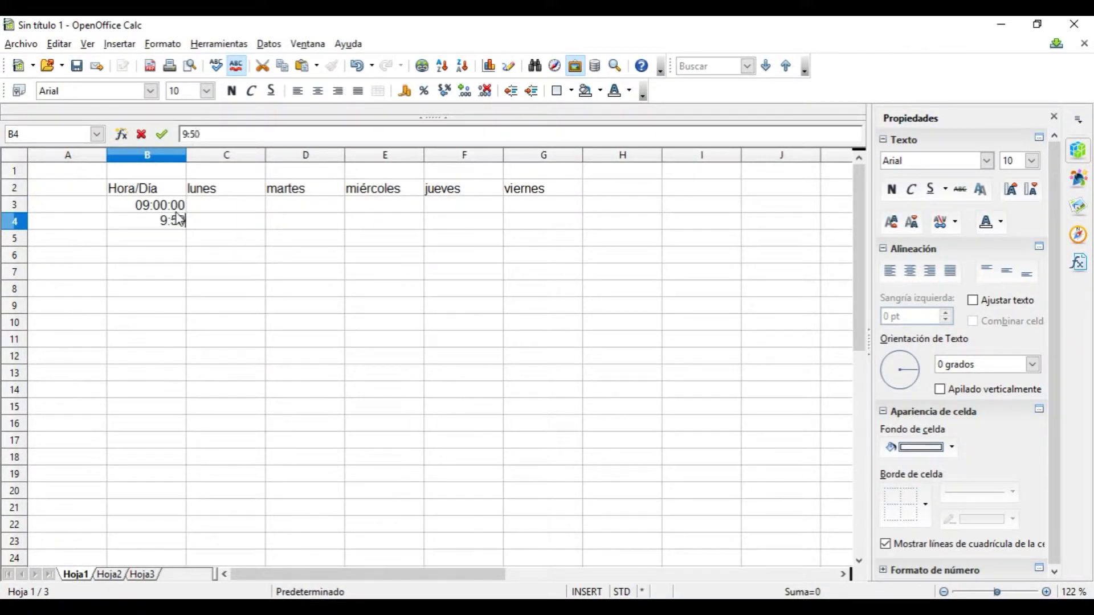
type("9:50")
key("Return")
type("10:40")
key("Return")
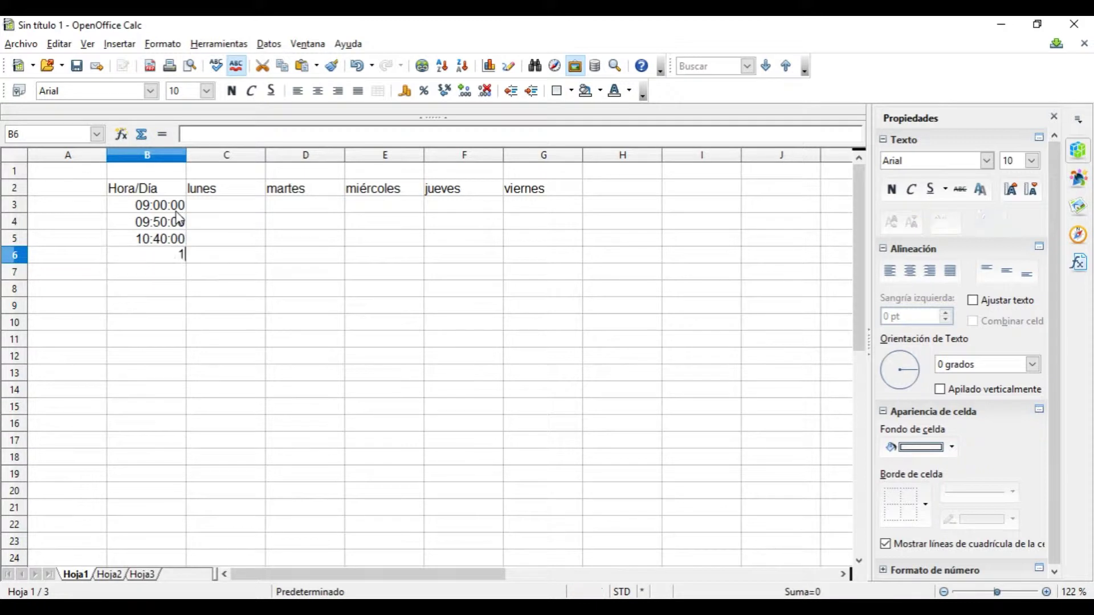
type("11:00")
key("Return")
Continue the hour column with 11:50, 12:40, 13:00 and 13:50.
type("11:50")
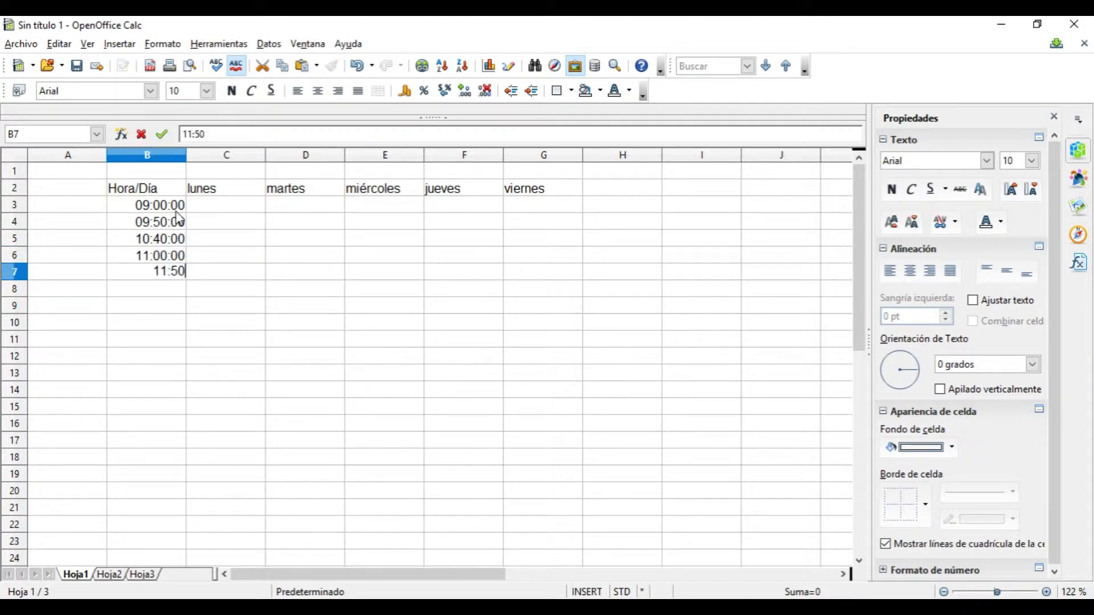
key("Return")
type("12:40")
key("Return")
type("13")
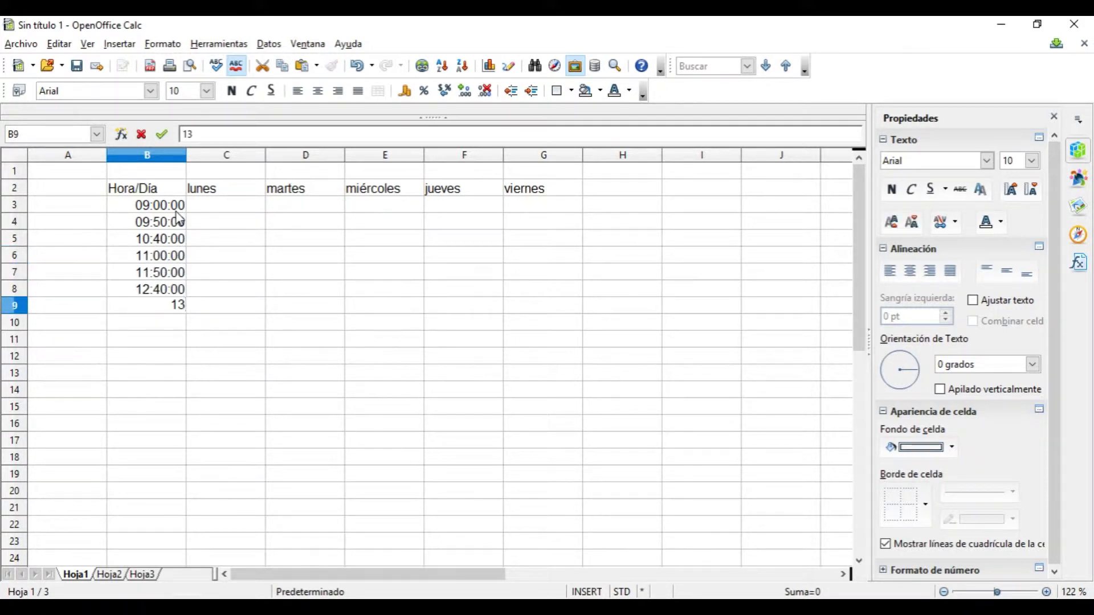
type(":00")
key("Return")
type("1")
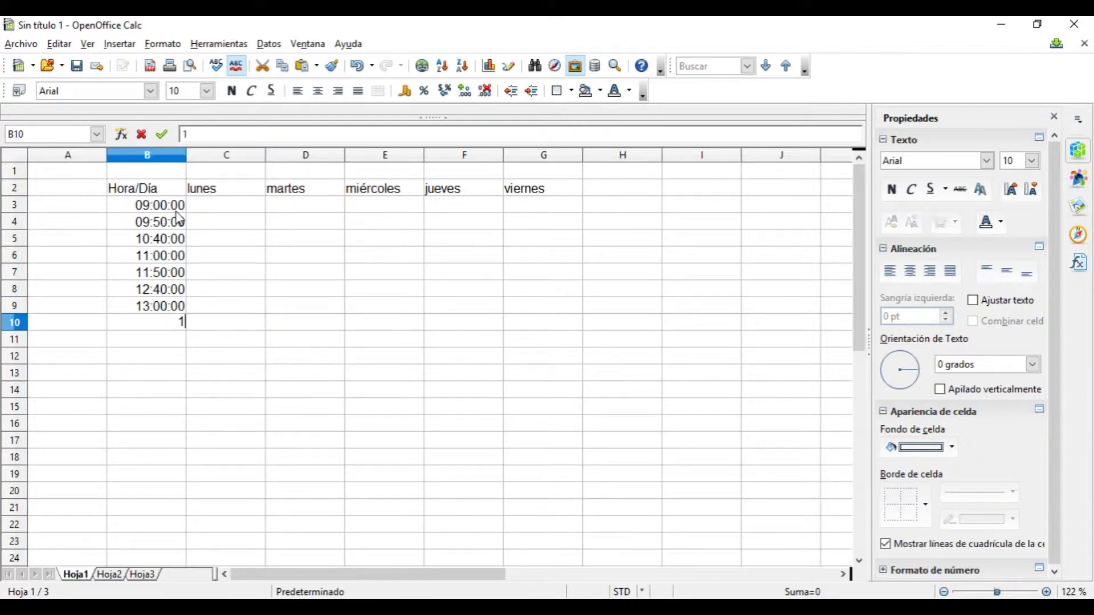
type("3:50")
key("Return")
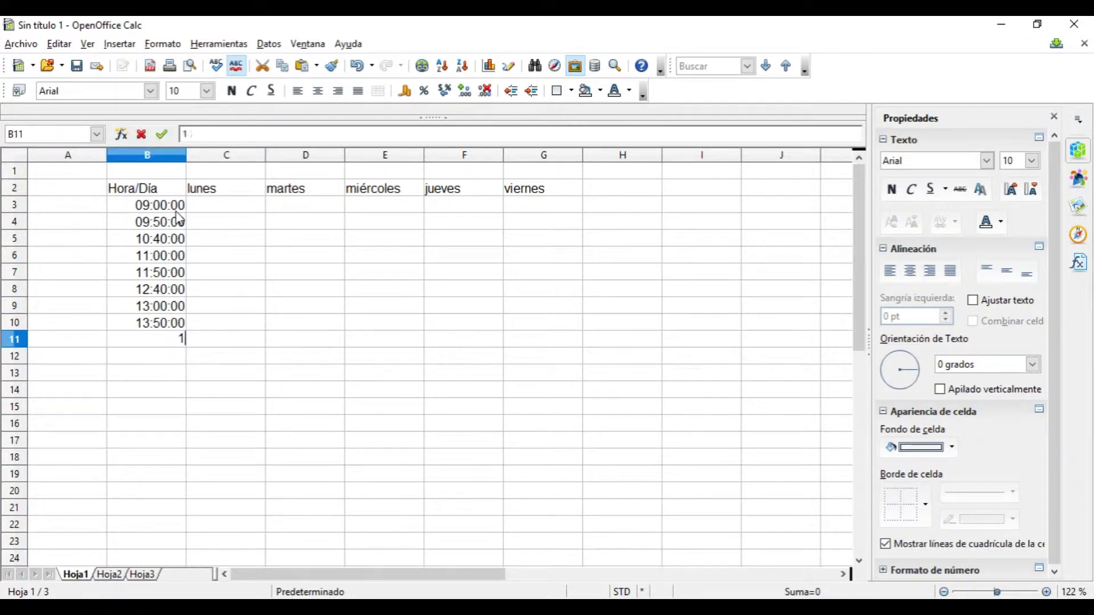
Leave B12 empty and enter 16:00, 16:50, 17:40 and 18:30 in B13:B16.
left_click(144, 374)
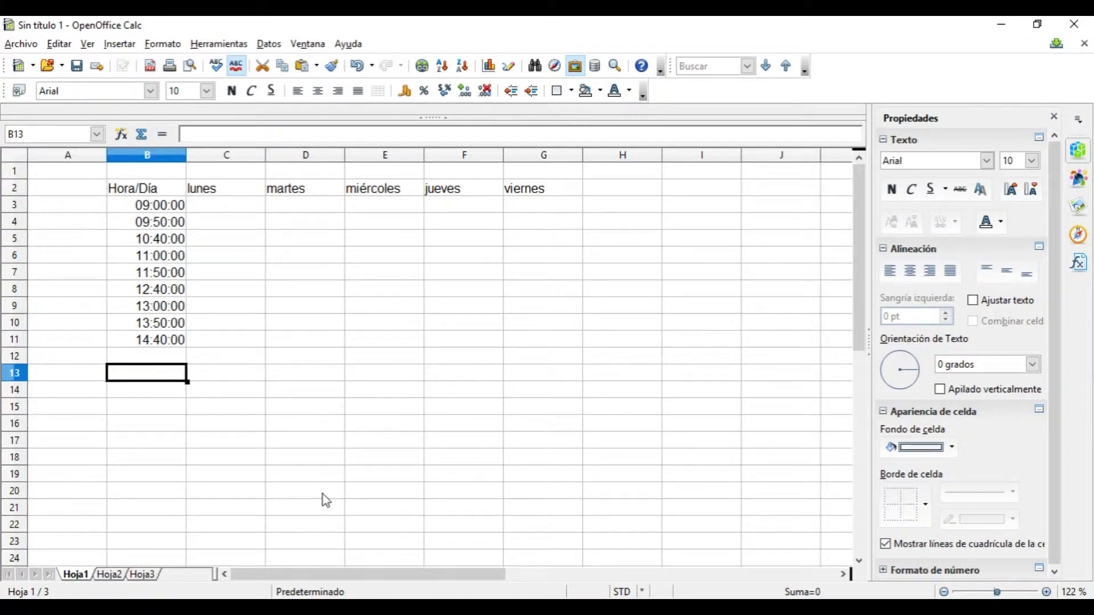
type("16:00")
key("Return")
type("16:")
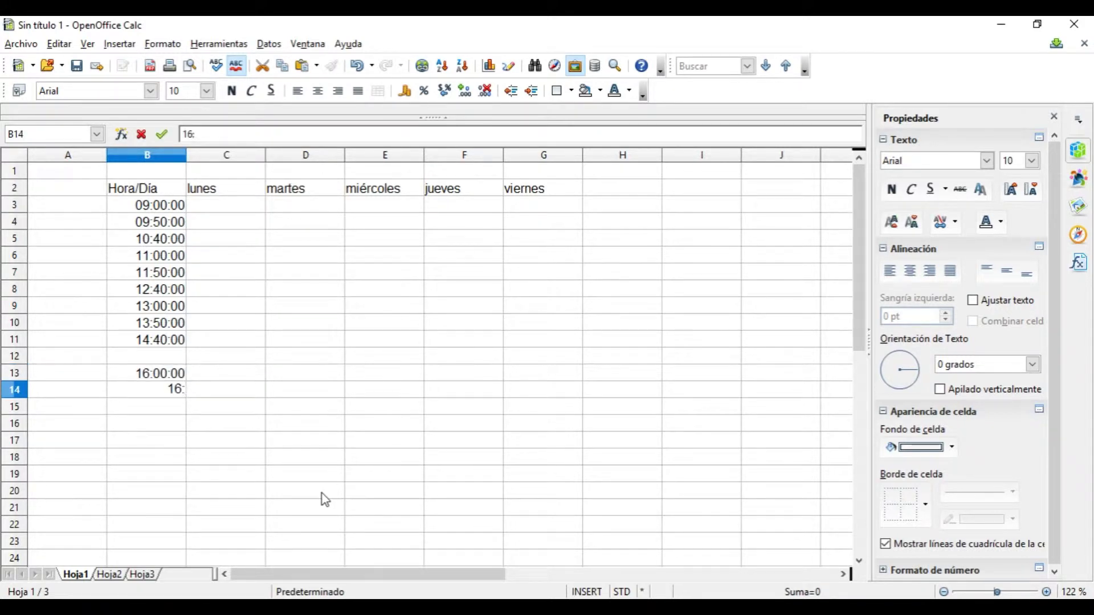
type("50")
key("Return")
type("17:40")
key("Return")
type("18")
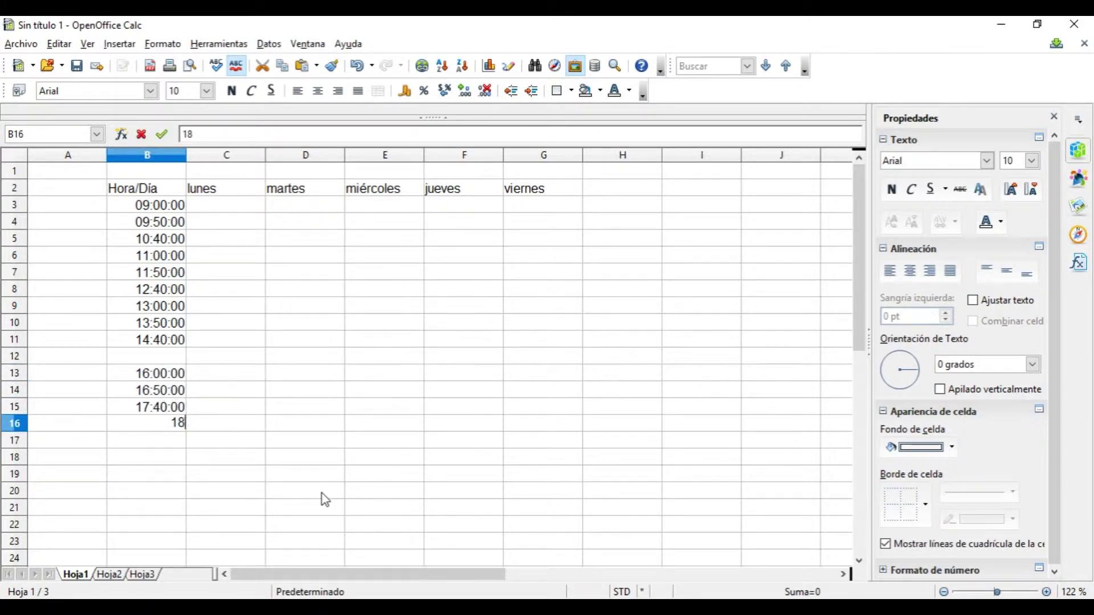
type(":30:00")
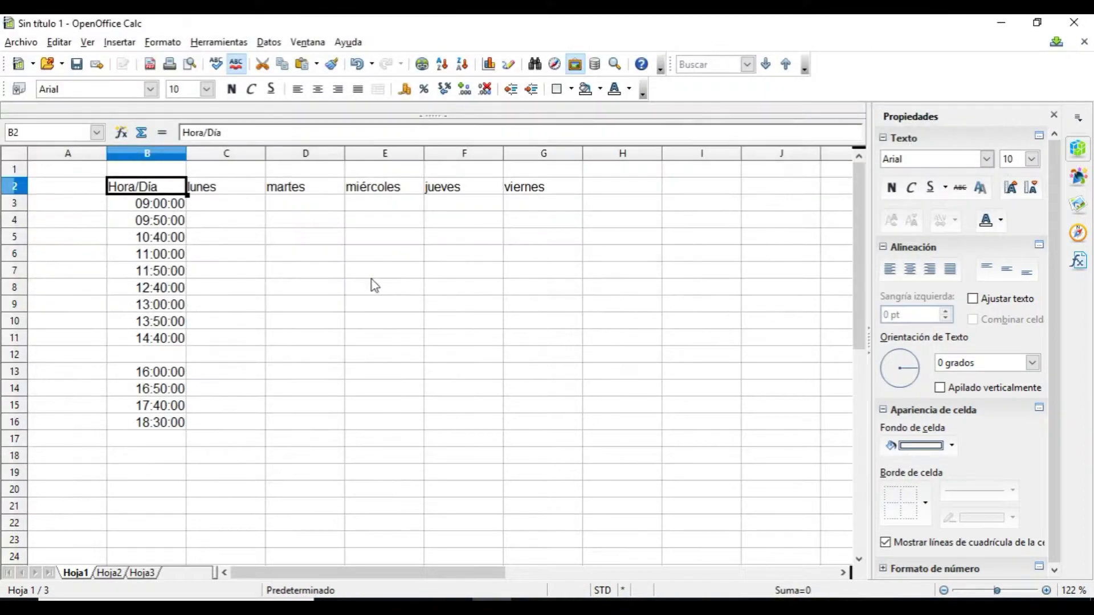
Format the times in B3:B16 with the Time category's 13:37 hours-and-minutes format.
left_click(149, 292)
left_click_drag(147, 187, 545, 424)
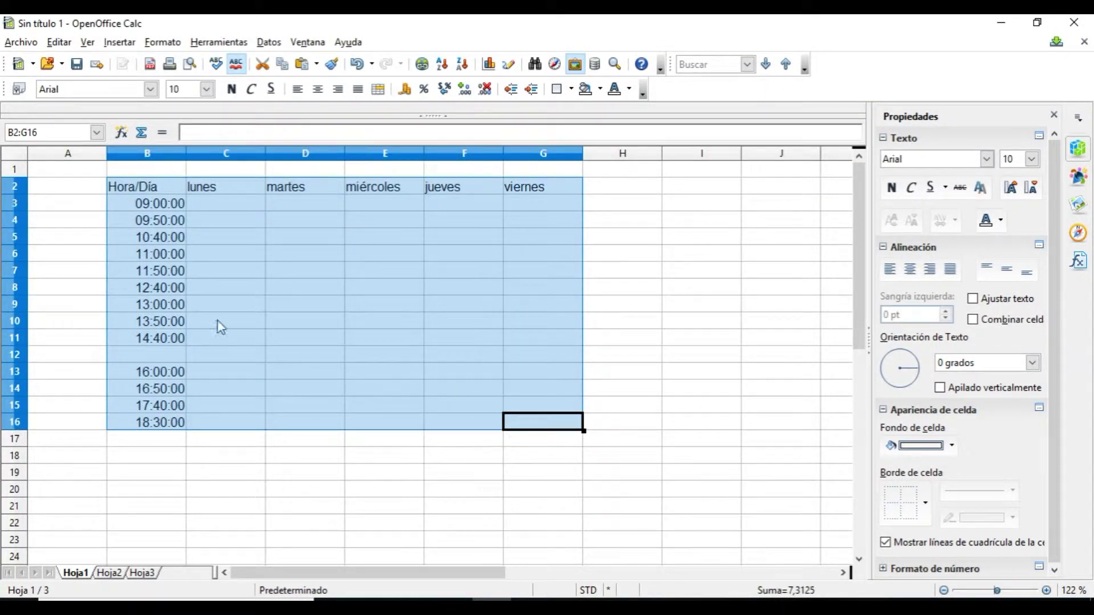
left_click(226, 204)
left_click_drag(147, 203, 147, 423)
right_click(170, 286)
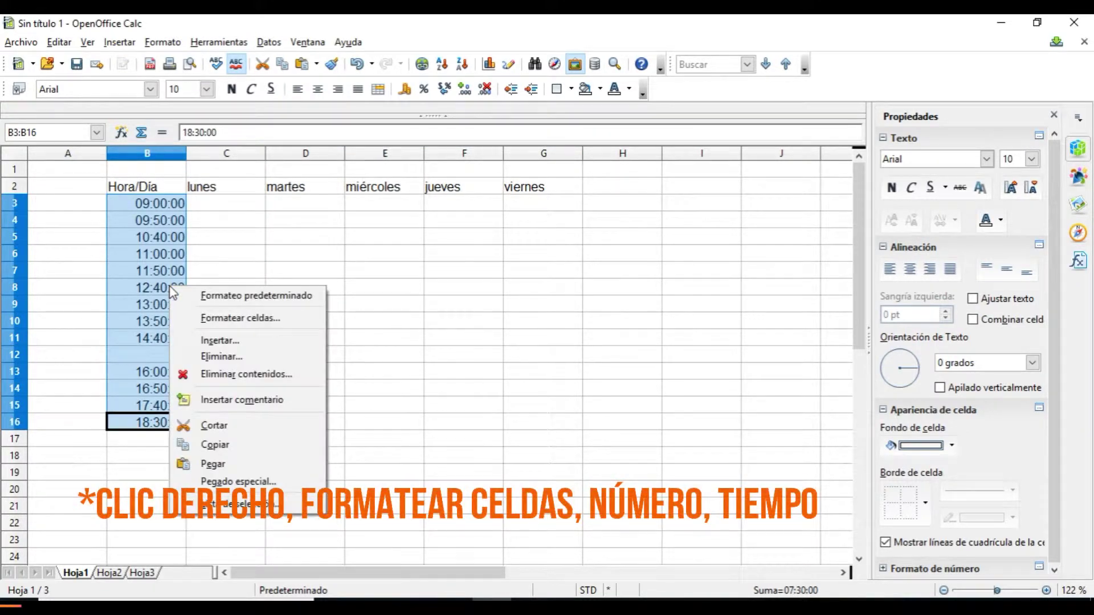
left_click(231, 318)
left_click(356, 209)
left_click_drag(361, 244, 409, 297)
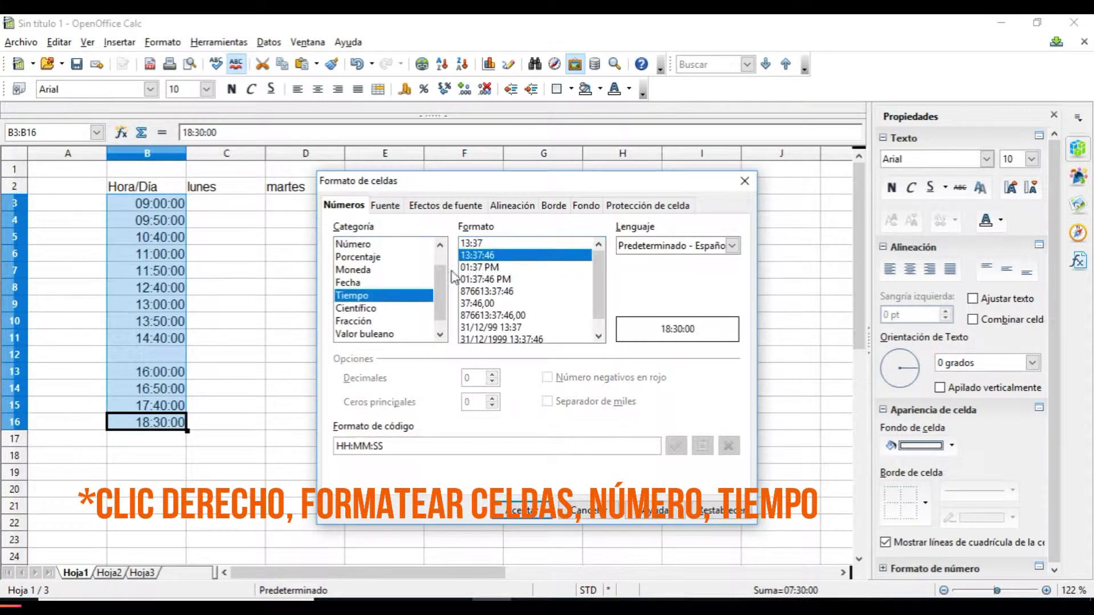
left_click_drag(476, 249, 480, 248)
key("Return")
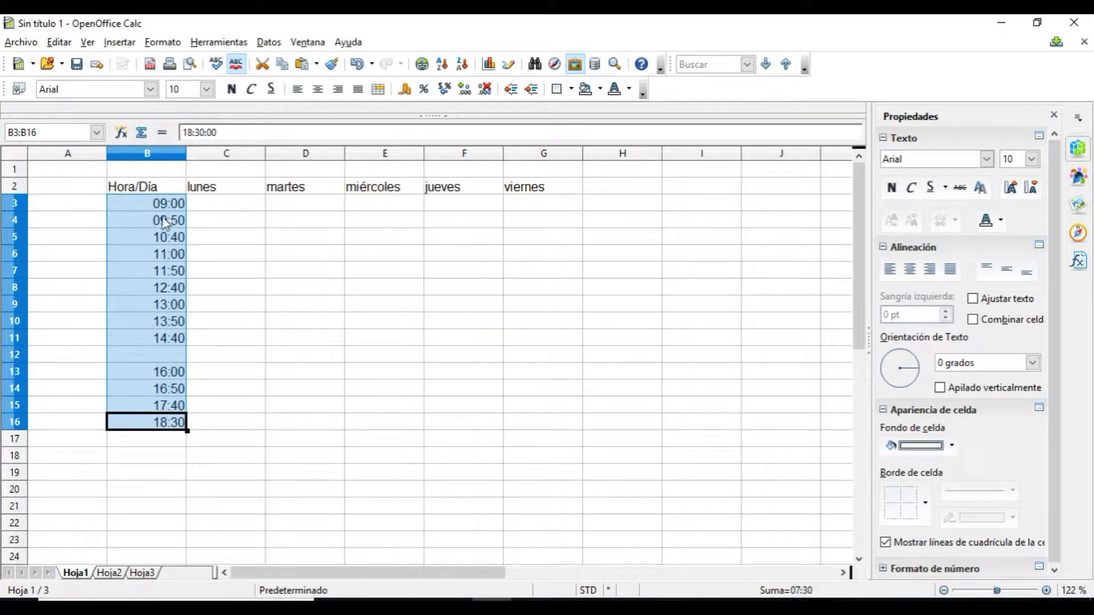
left_click_drag(137, 186, 548, 427)
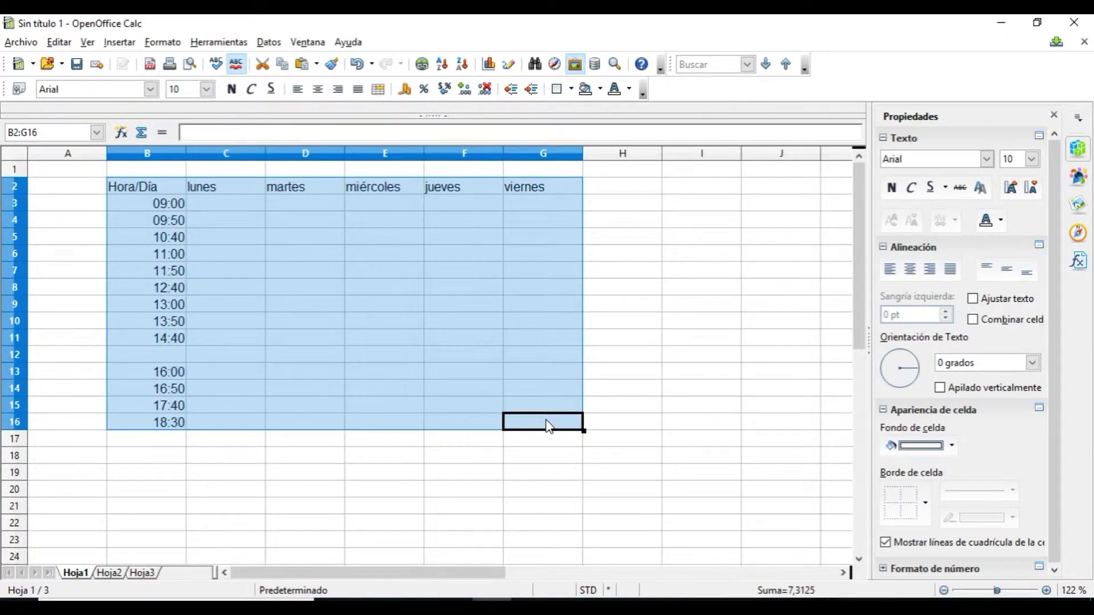
Centre the timetable text and give every cell a thin 0,05pt border.
left_click(319, 89)
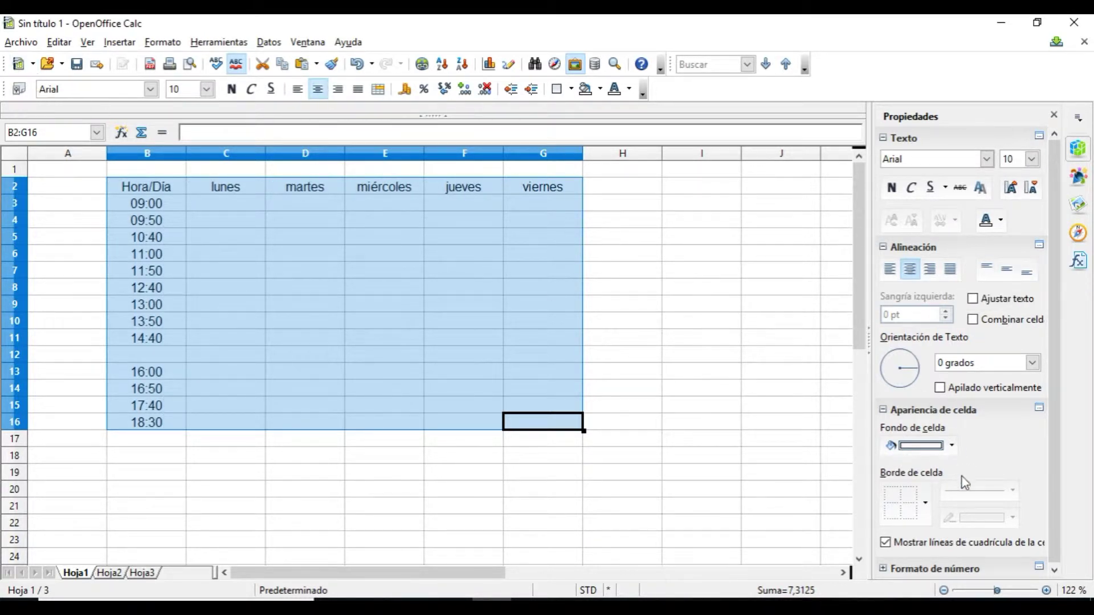
left_click(923, 502)
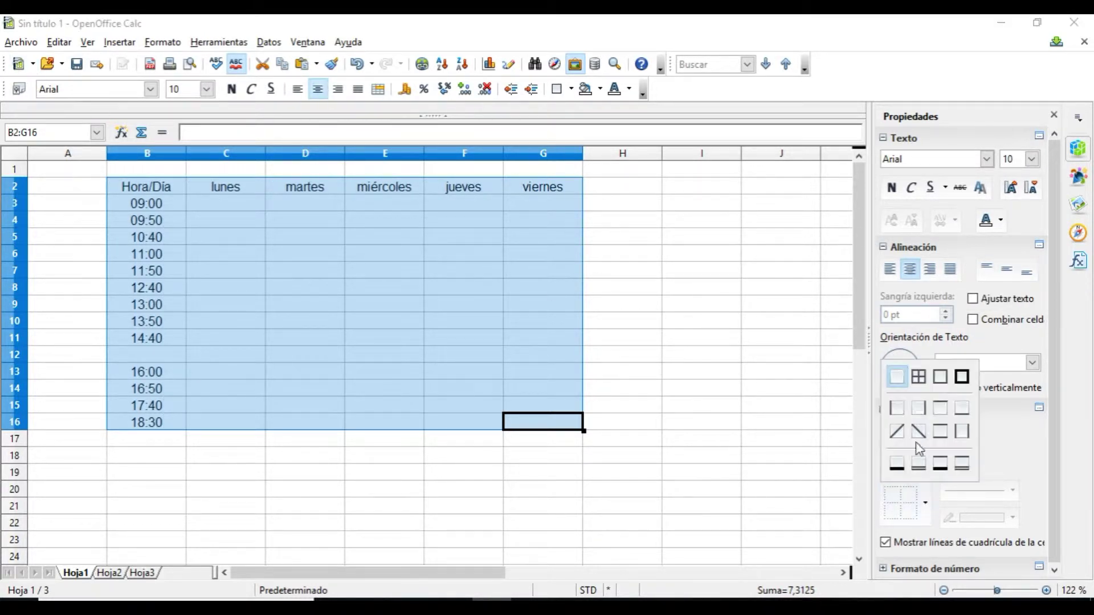
left_click(921, 382)
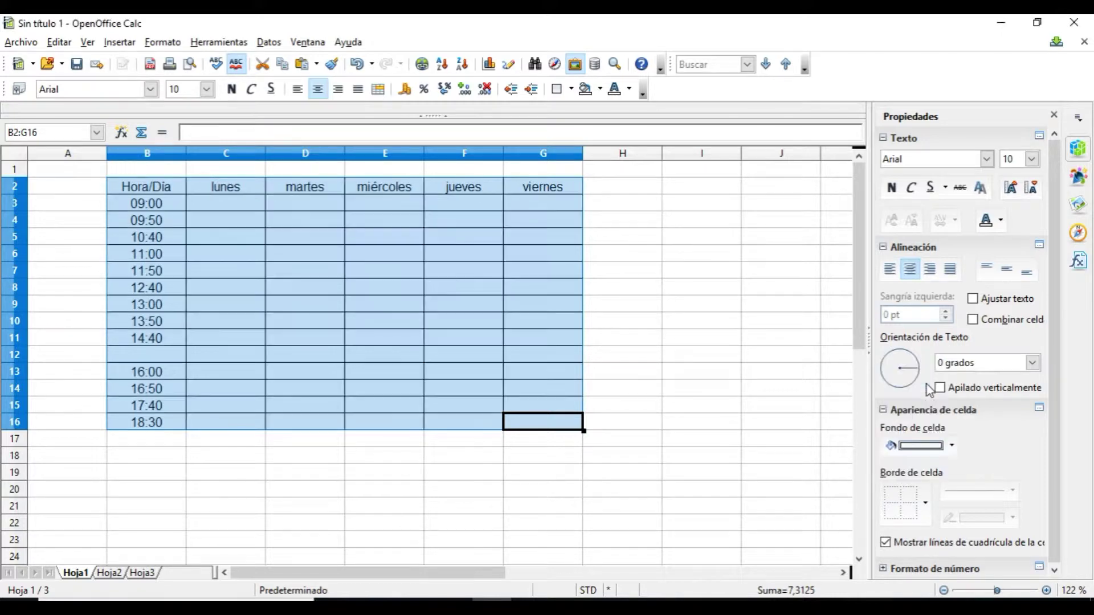
left_click(978, 491)
left_click(998, 464)
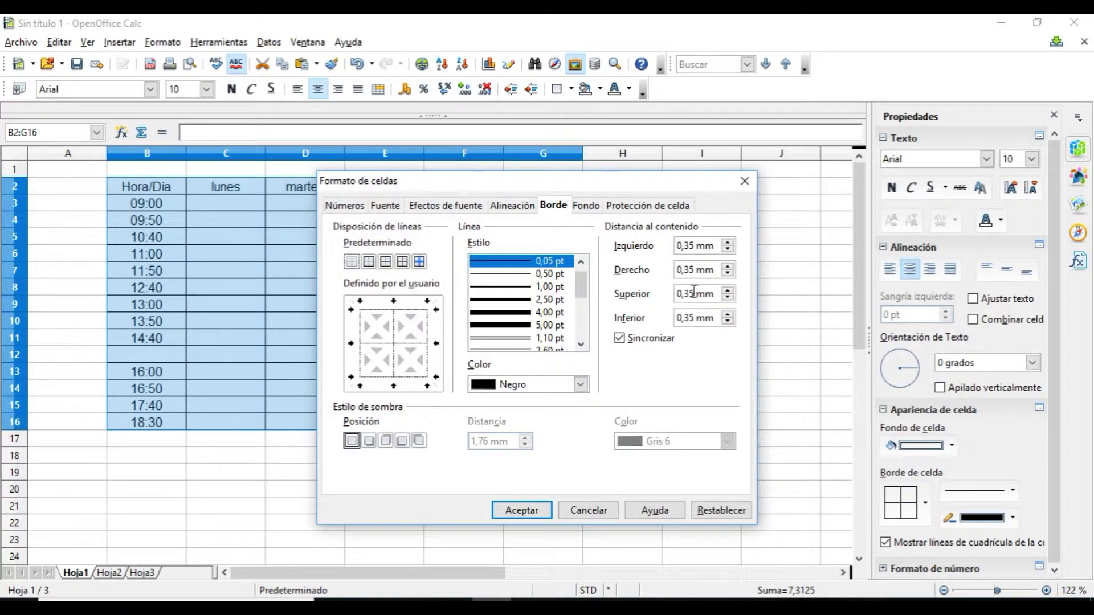
left_click(748, 184)
left_click(978, 490)
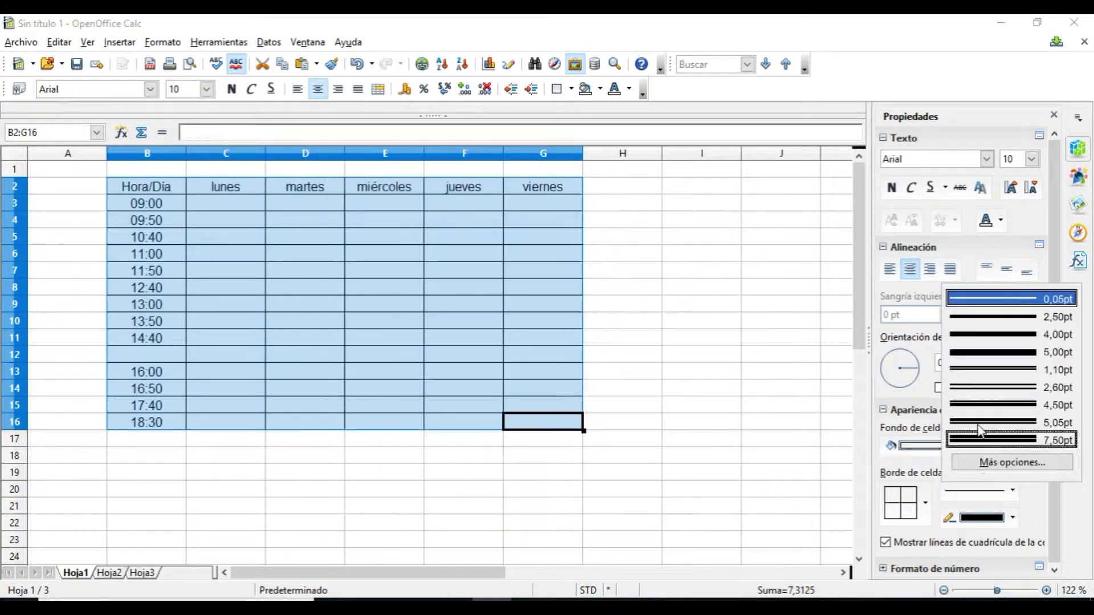
left_click(1012, 305)
Give the hour column B2:B16 and the header row thick 4,00pt borders.
left_click(129, 422)
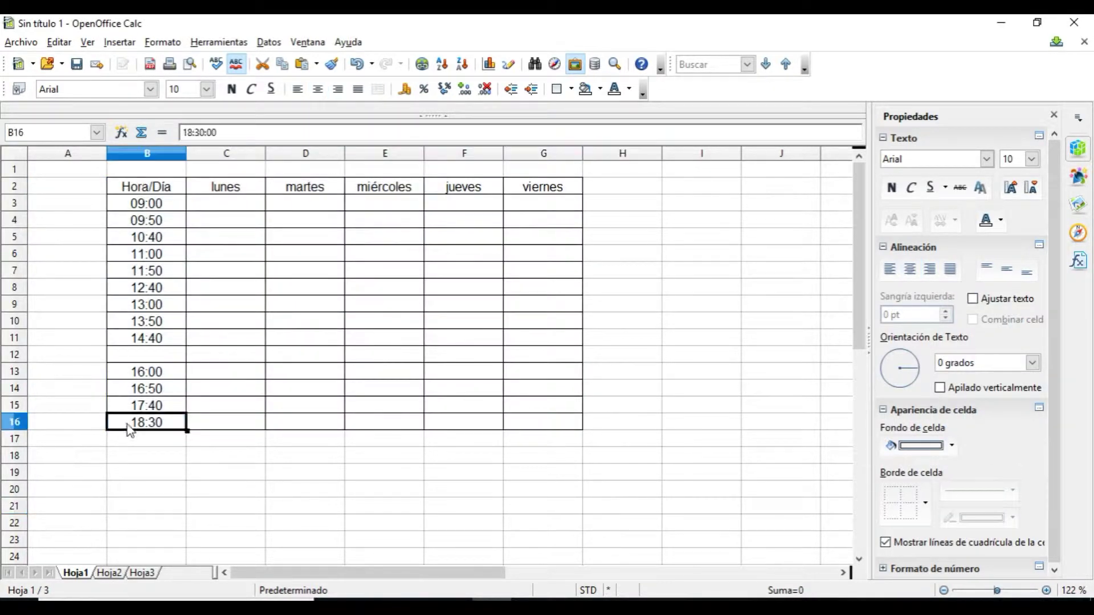
left_click_drag(129, 423, 543, 187)
left_click(978, 490)
left_click(991, 341)
left_click(979, 491)
left_click(987, 320)
Make the hour column B2:B16 and the weekday headings bold.
left_click(165, 424)
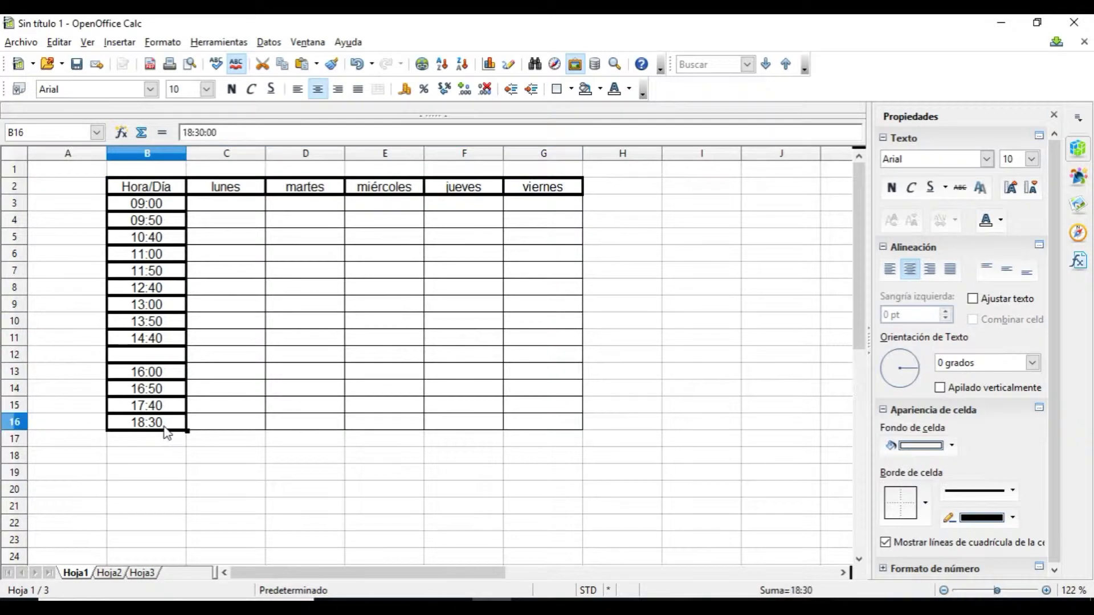
left_click_drag(165, 425, 542, 187)
left_click(232, 90)
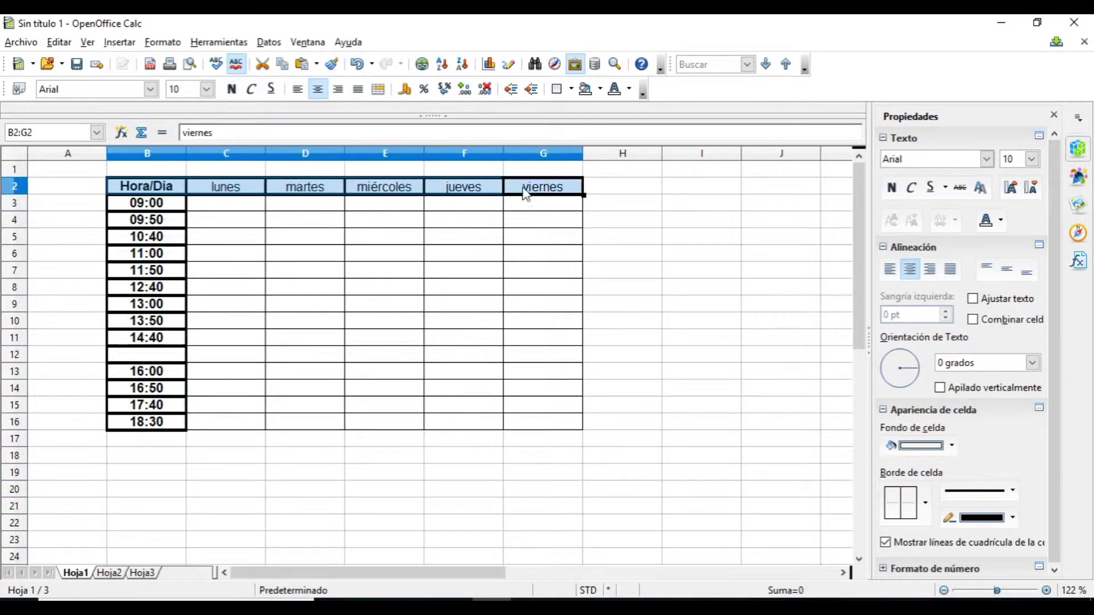
left_click(232, 89)
left_click(542, 376)
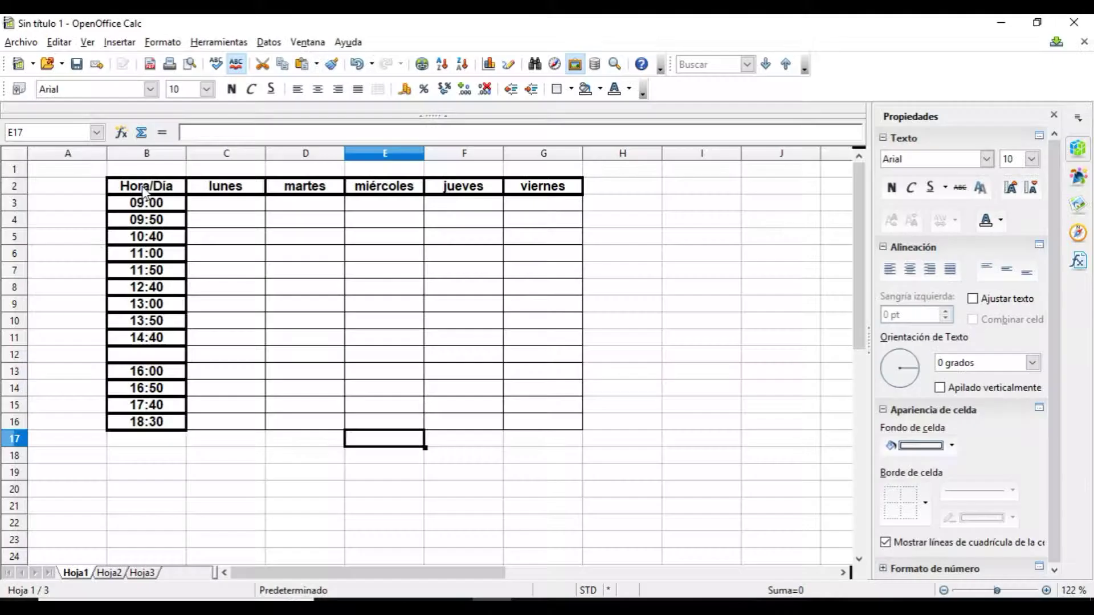
Enter Biología in C3 and Cultura Científica in C4, then select the whole sheet.
left_click(240, 205)
type("Biolog")
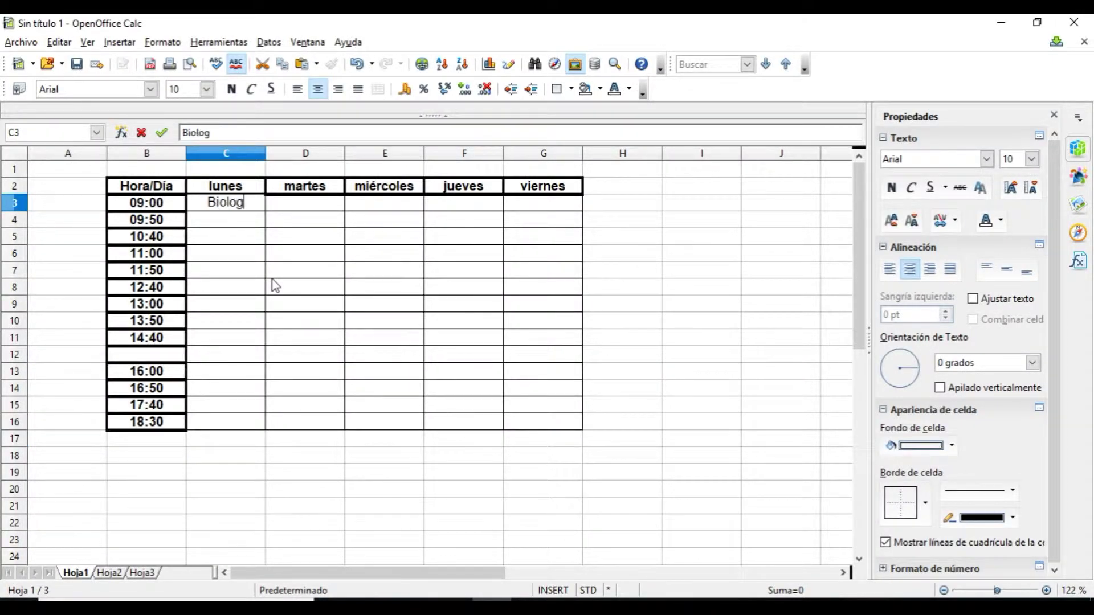
type("ía")
left_click(222, 237)
left_click(224, 220)
type("Cultura Cie")
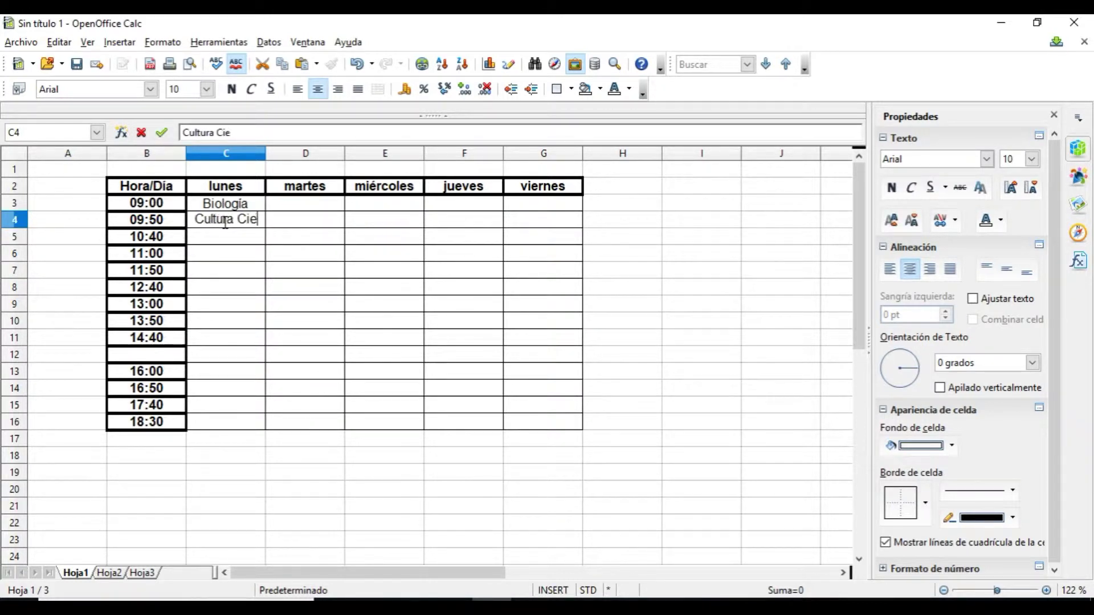
type("ntífica")
left_click(239, 237)
left_click(208, 223)
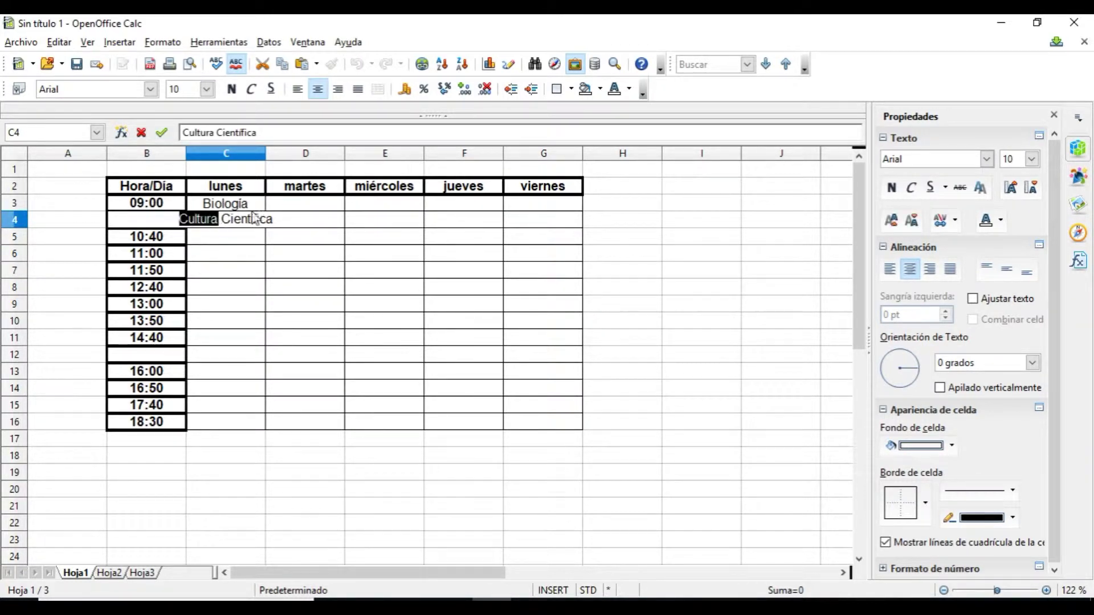
left_click(253, 238)
left_click(229, 215)
left_click(22, 158)
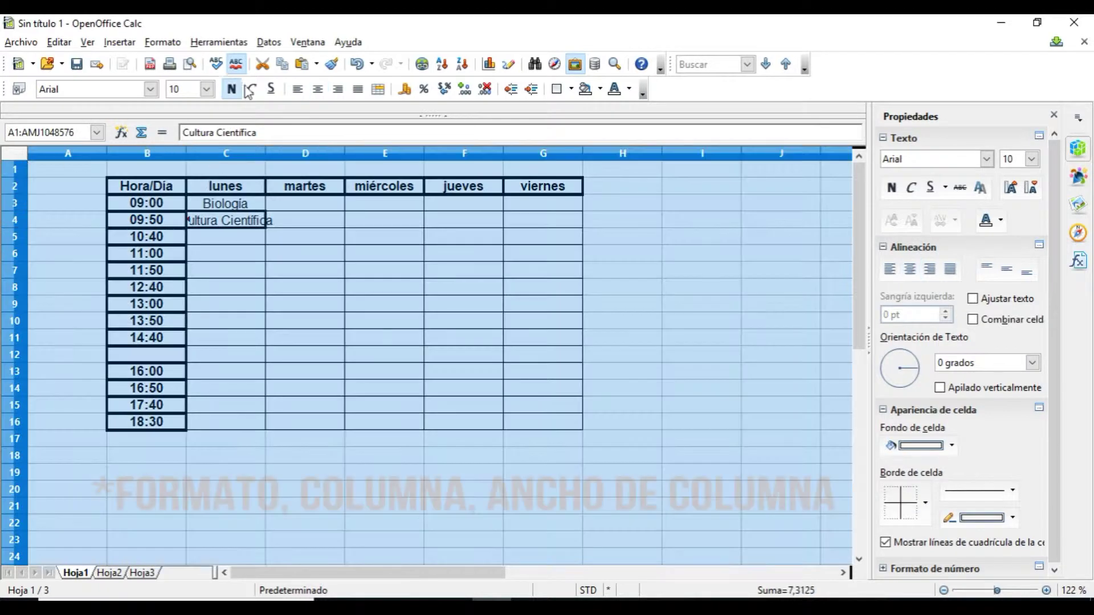
left_click(163, 41)
Set every column's width to 3 cm.
mouse_move(190, 112)
left_click(352, 113)
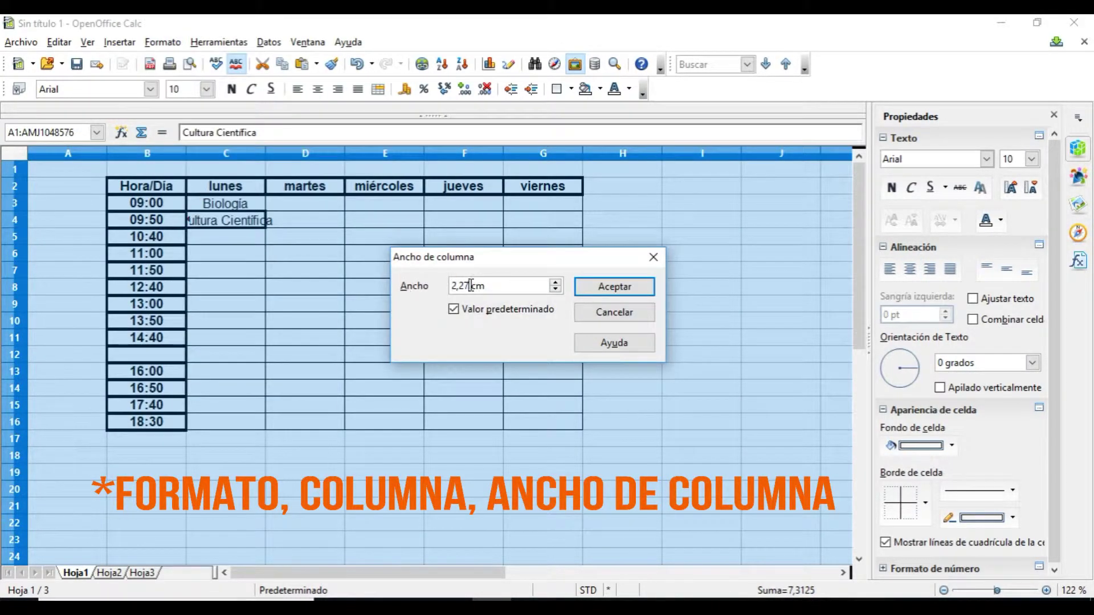
left_click(586, 289)
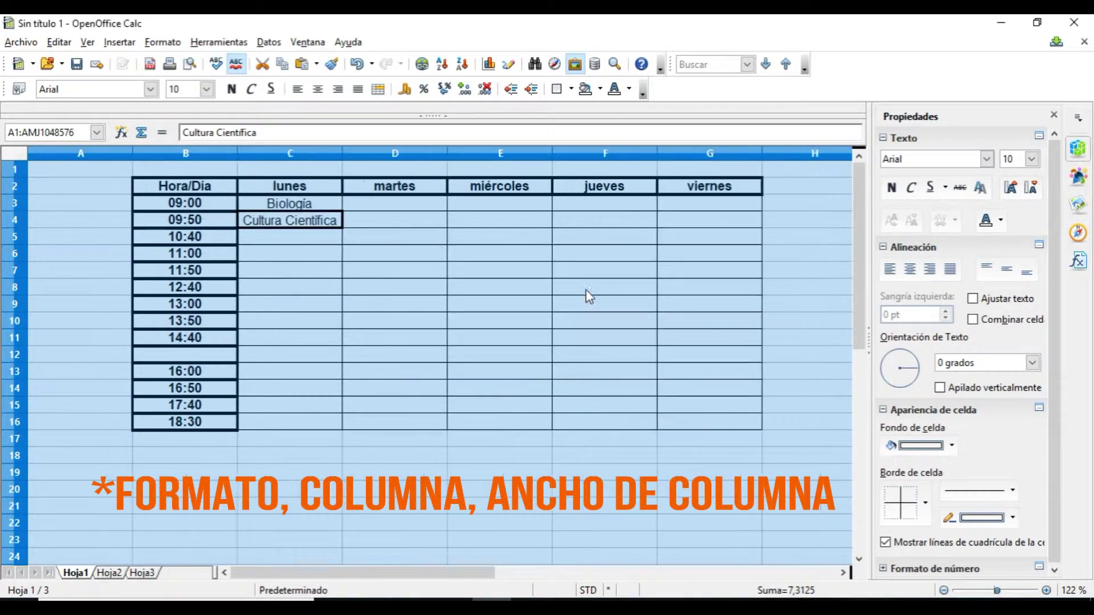
Set the row height to 0,5 cm.
left_click(163, 42)
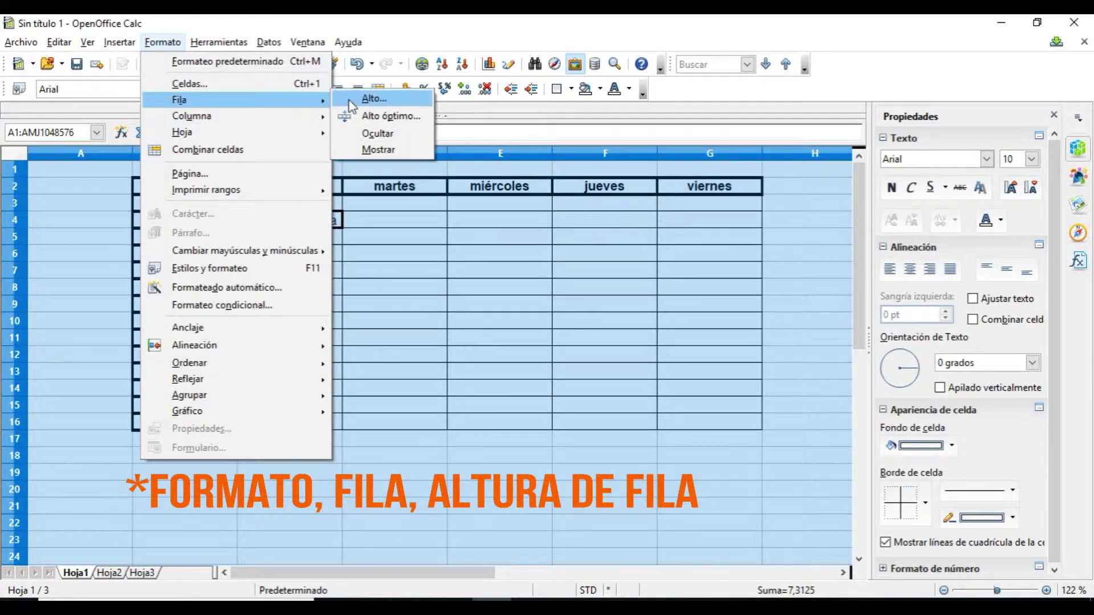
left_click(374, 98)
left_click(466, 285)
key("BackSpace")
key("BackSpace")
type("5")
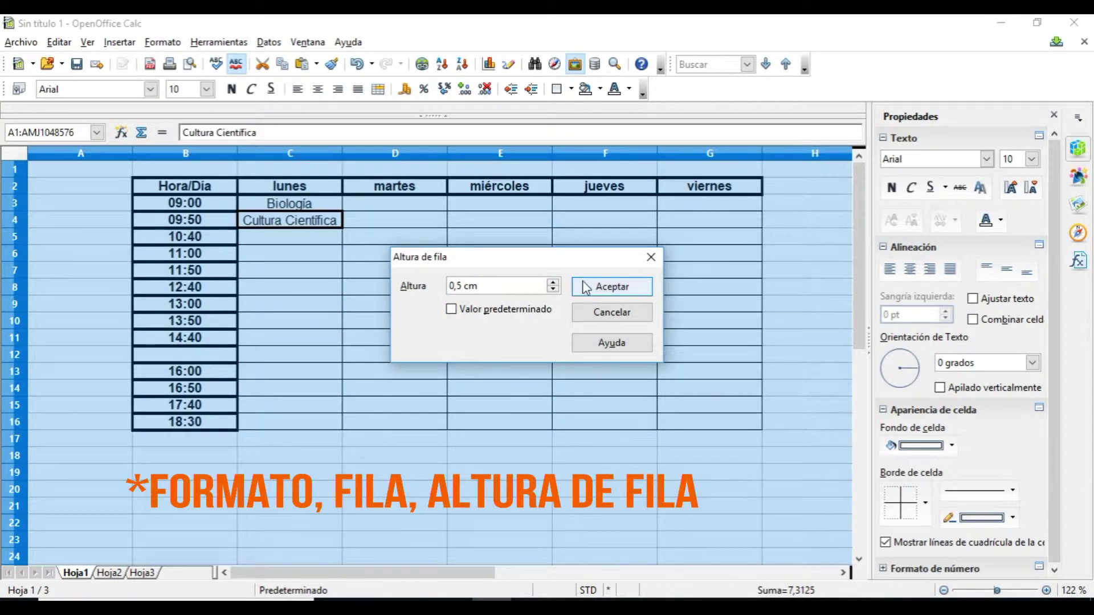
left_click(585, 287)
Centre the text in the timetable B2:G16 vertically.
left_click(481, 317)
left_click(371, 185)
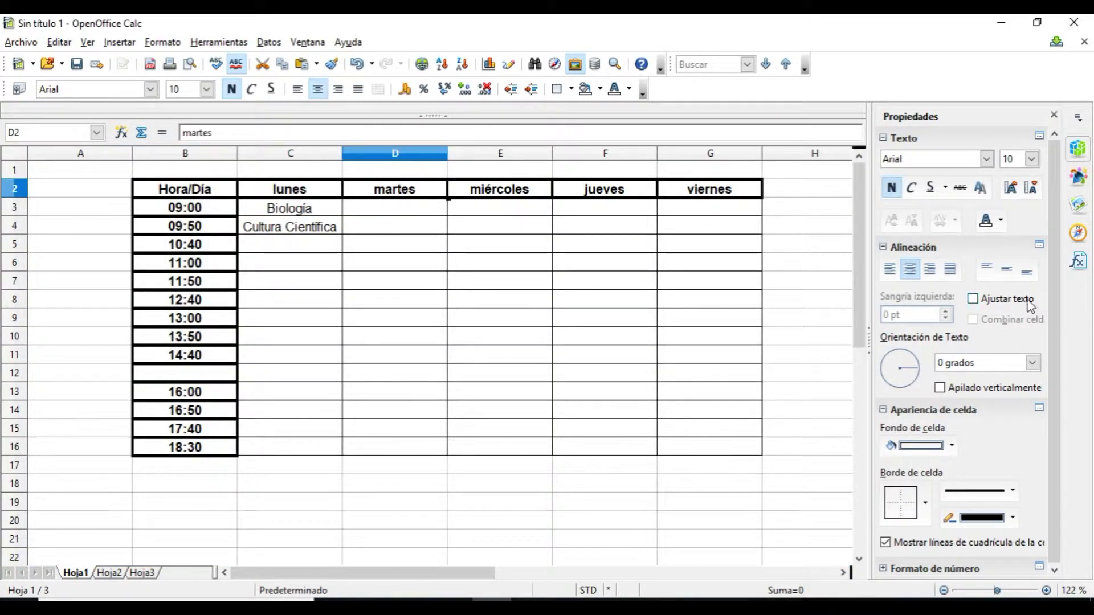
left_click_drag(755, 463, 152, 200)
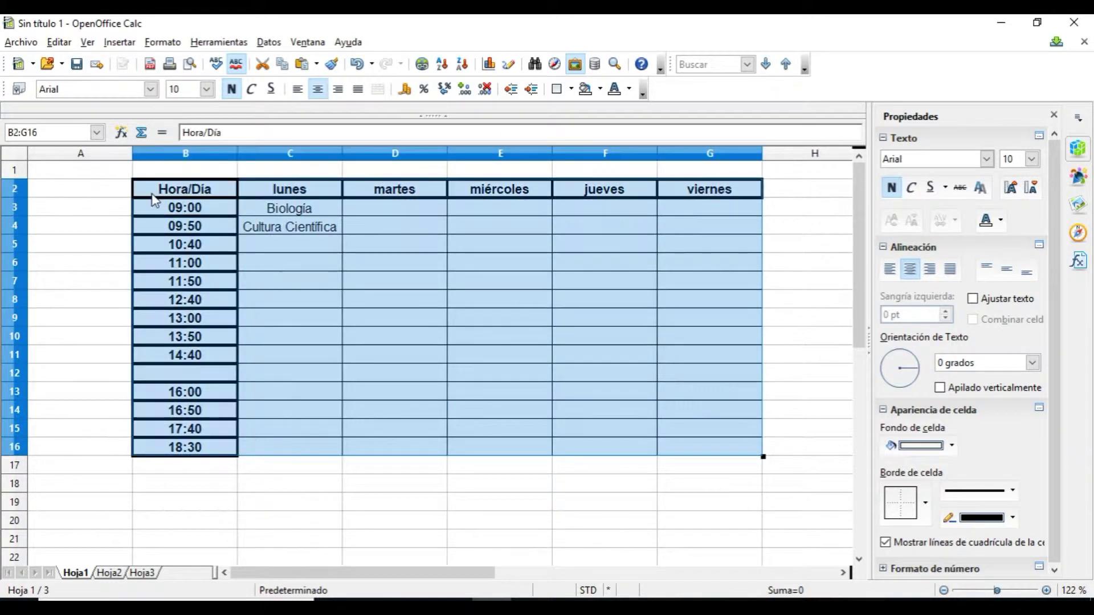
left_click(1007, 270)
left_click(395, 333)
Merge the 12:40 and 10:40 rows across the weekdays and label each RECREO.
left_click_drag(251, 244, 710, 244)
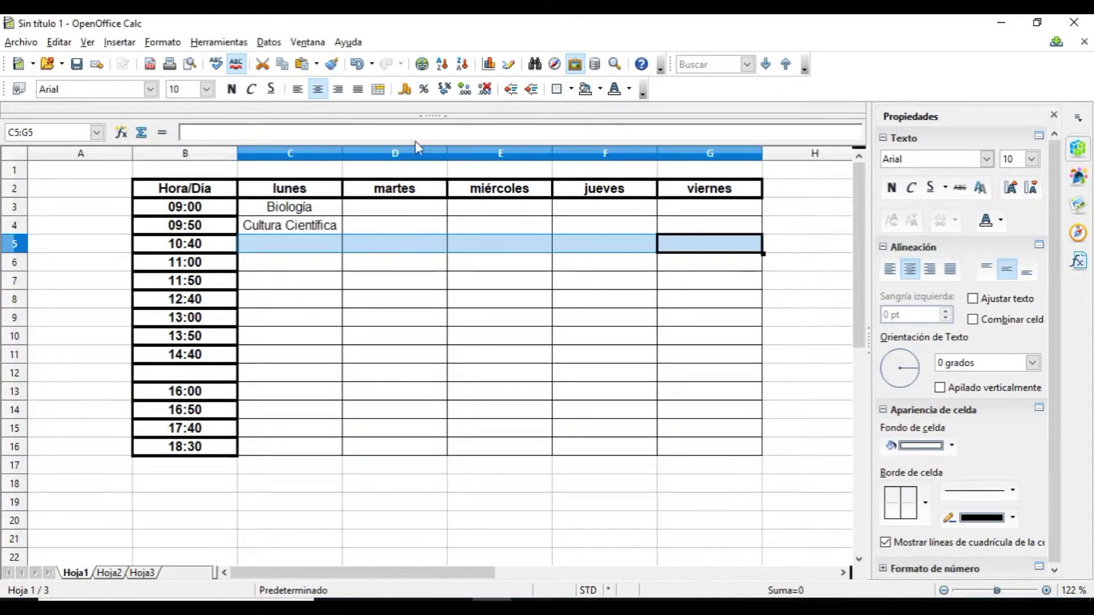
left_click_drag(253, 300, 710, 299)
left_click(377, 89)
type("RECREO")
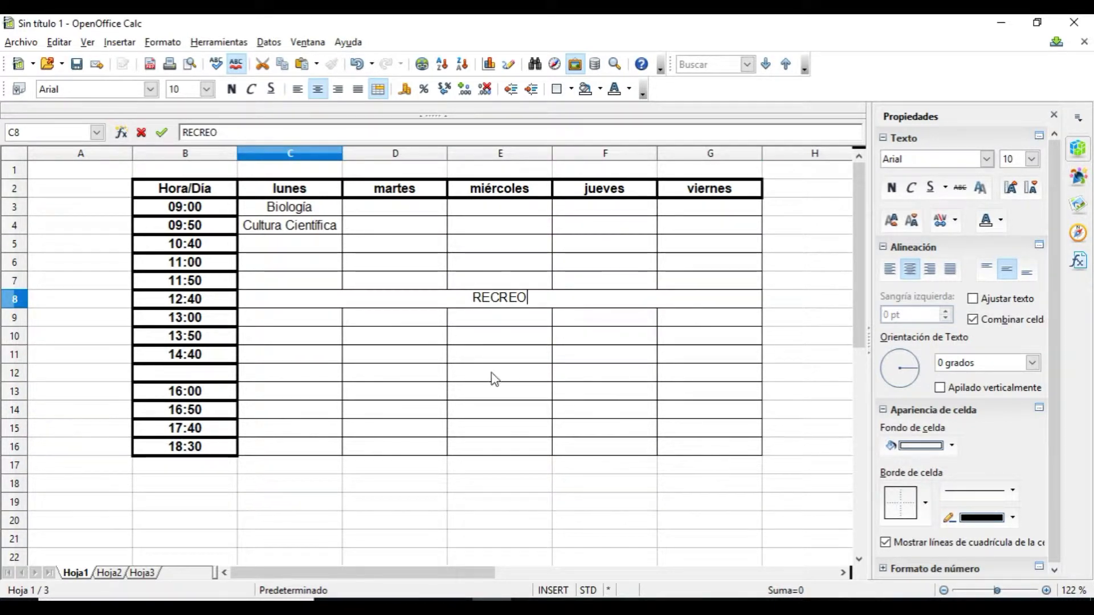
left_click(494, 379)
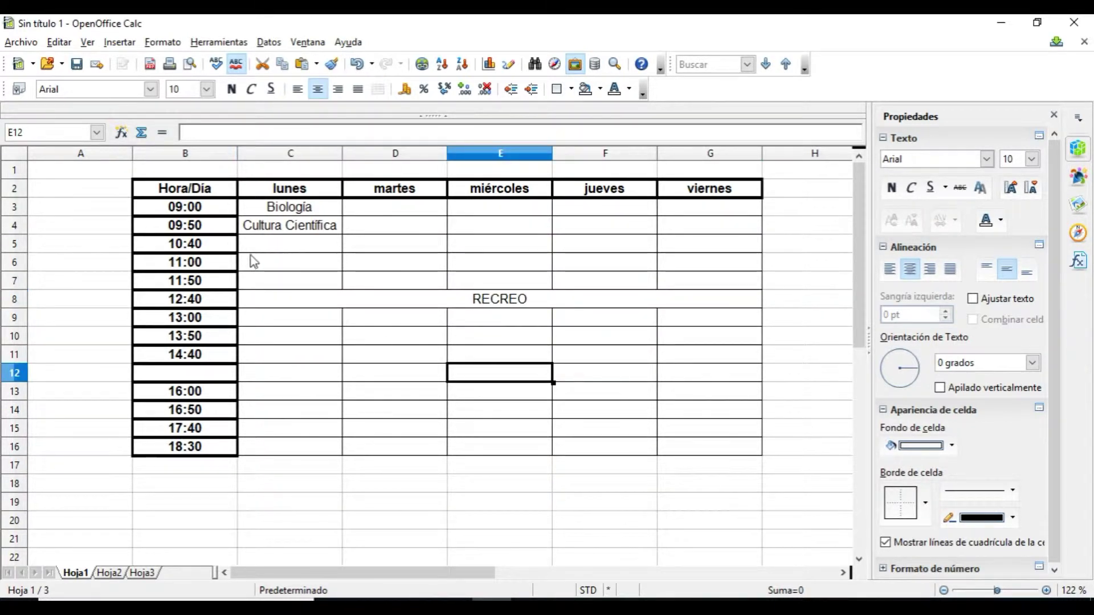
left_click_drag(254, 244, 735, 244)
left_click(378, 89)
type("RECREO")
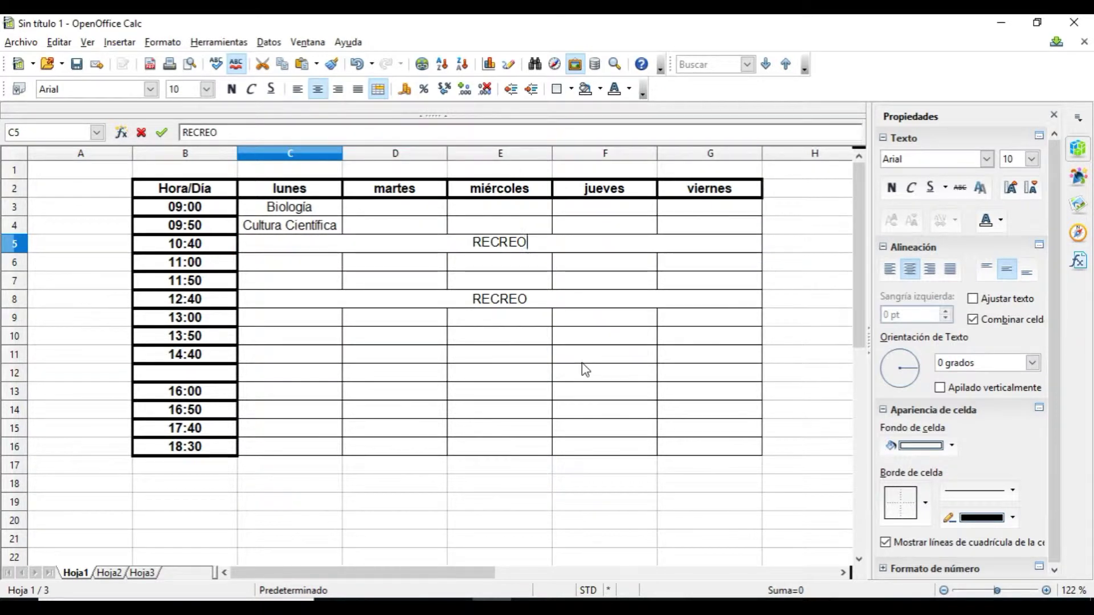
Merge the 14:40 row as SALIDA and type SALIDA in C16.
left_click_drag(290, 358, 696, 355)
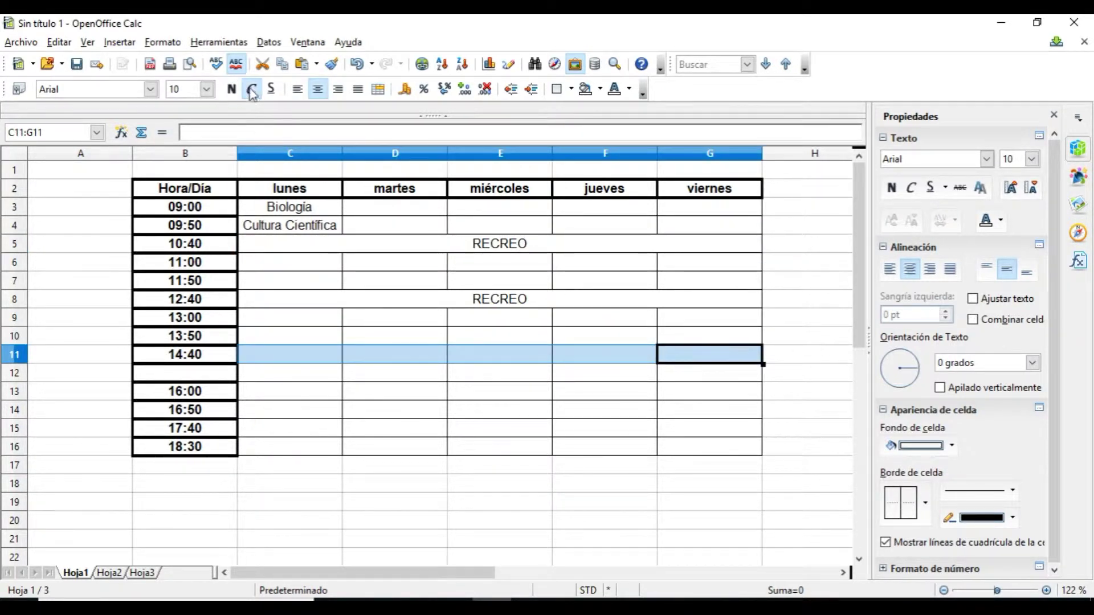
left_click(377, 89)
type("SALIDA")
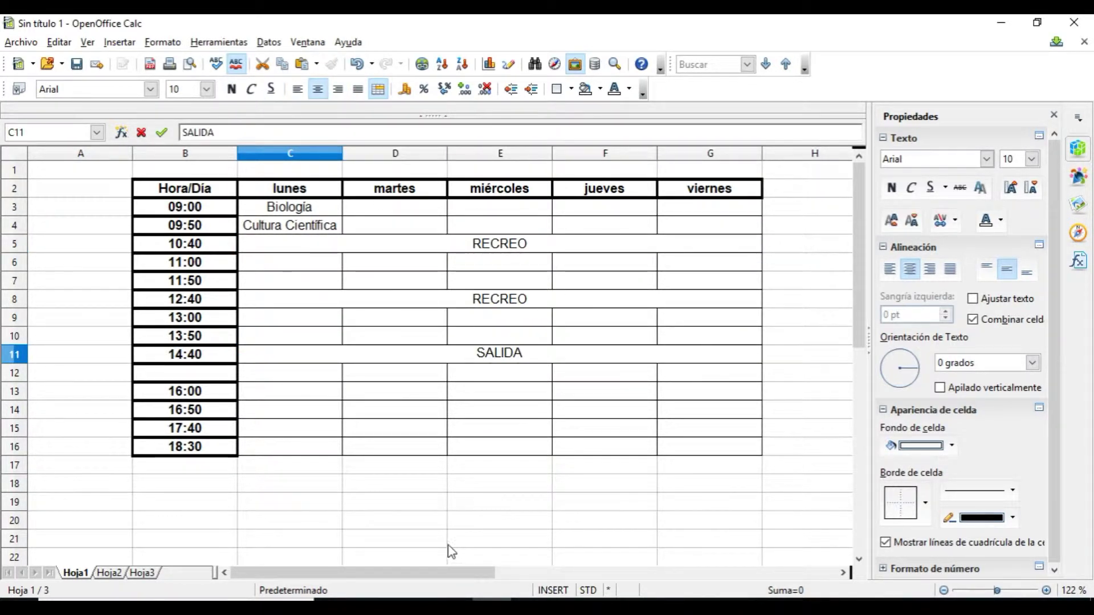
left_click(302, 449)
type("SALIDA")
left_click(376, 465)
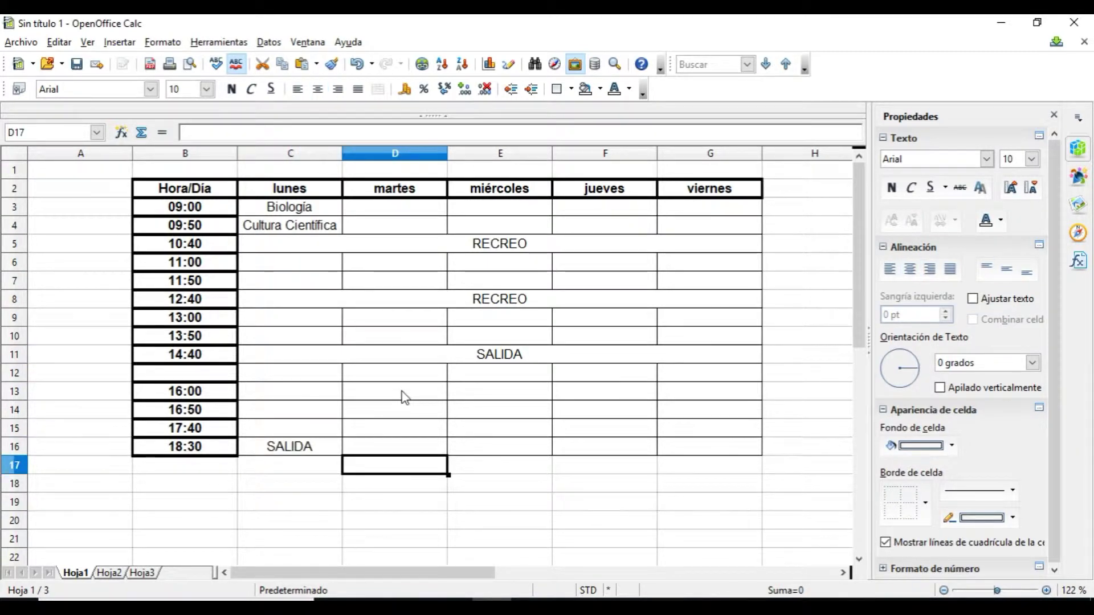
Remove all borders from the block D12:G16.
left_click_drag(400, 375, 719, 441)
left_click(925, 502)
left_click(897, 377)
left_click(756, 423)
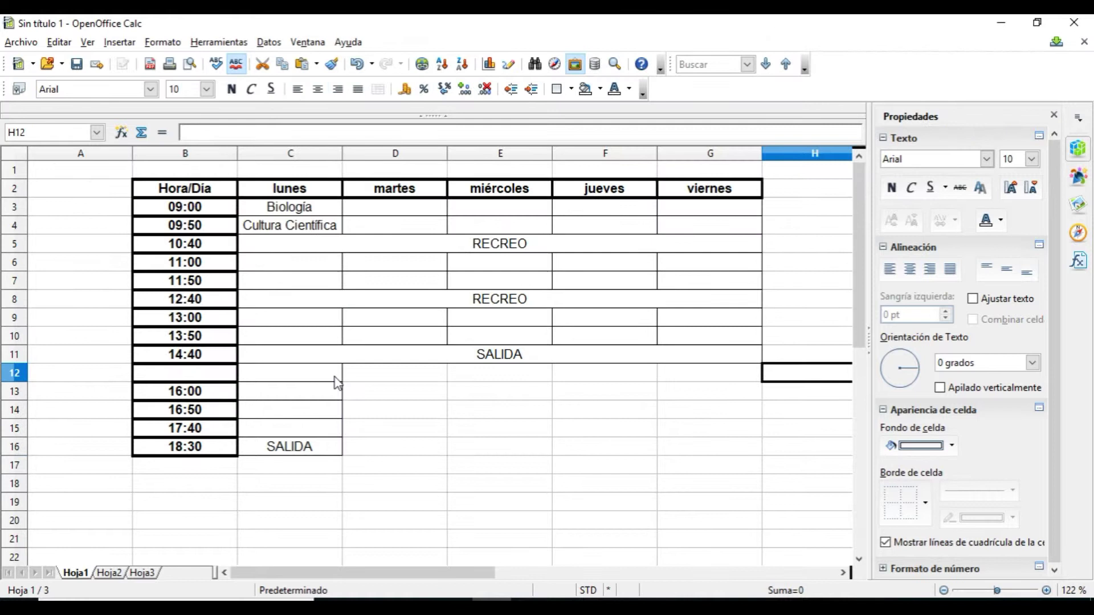
Enter Inglés, Gallego and Matemáticas in Monday's slots from 11:00 down.
left_click(327, 267)
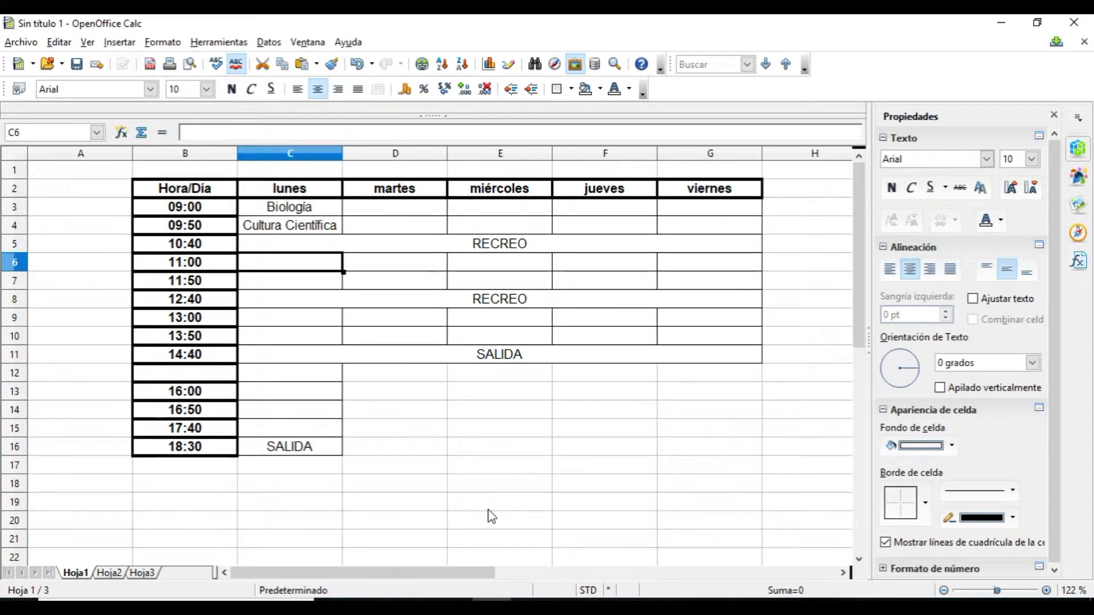
type("Inglés")
key("Return")
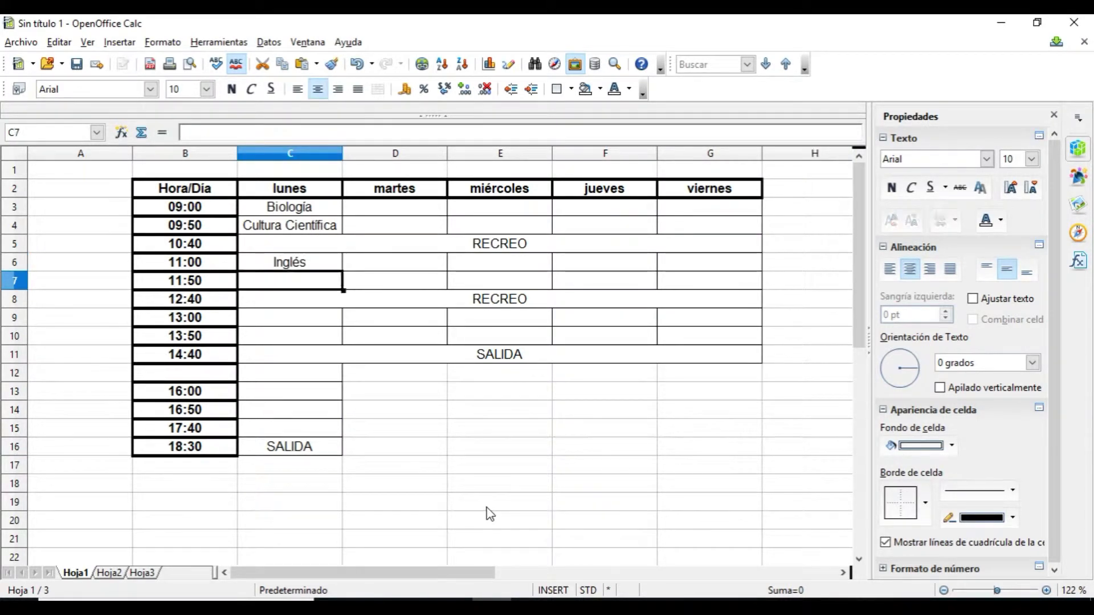
type("Gallego")
key("Return")
key("Return")
type("Matemáti")
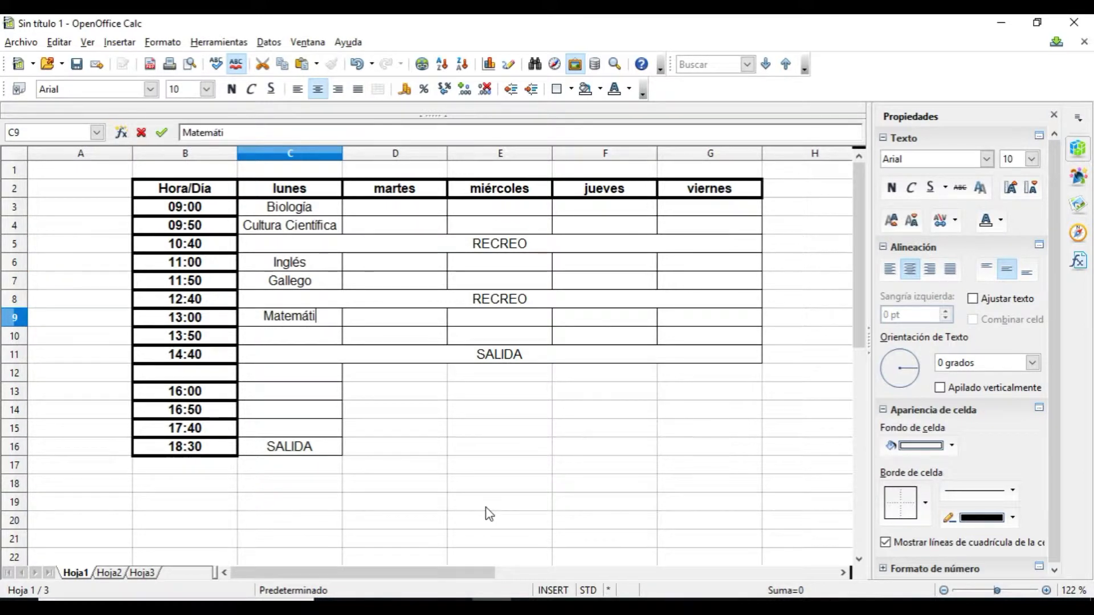
type("cas")
key("Return")
Fill Monday's 13:50 cell and the empty cell C12 with a black background.
left_click(288, 319)
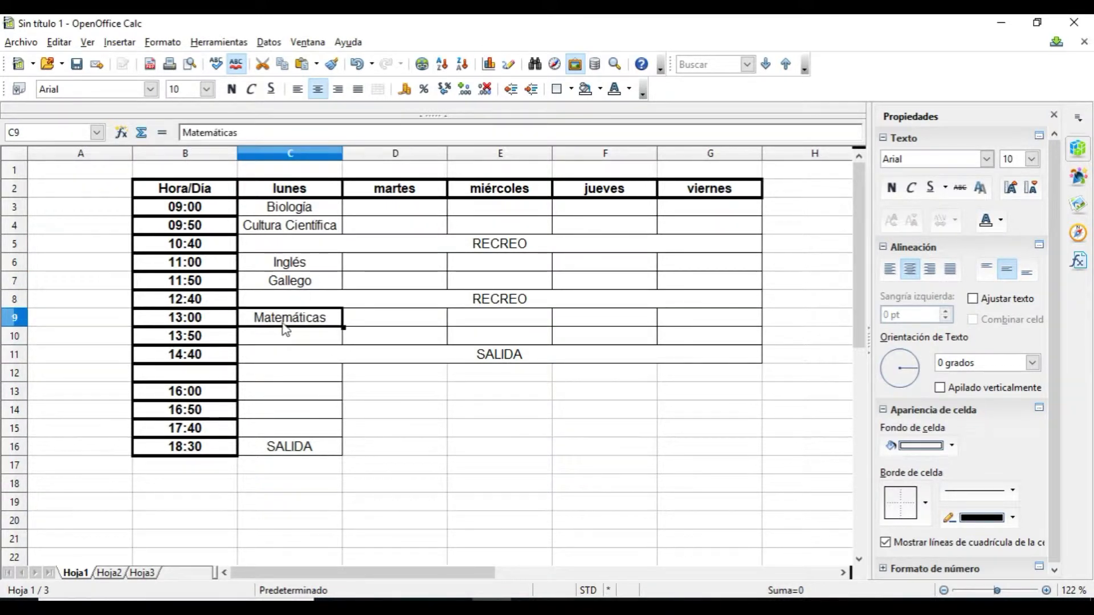
left_click(291, 340)
left_click(600, 89)
left_click(582, 122)
left_click(364, 384)
left_click(337, 378)
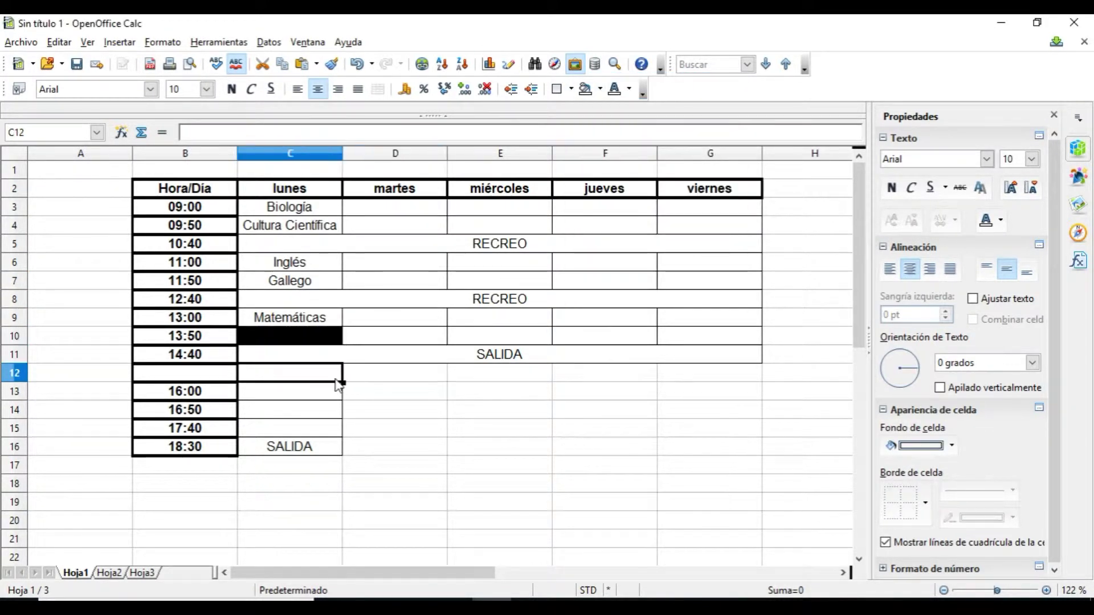
left_click(373, 433)
left_click(393, 374)
left_click(315, 378)
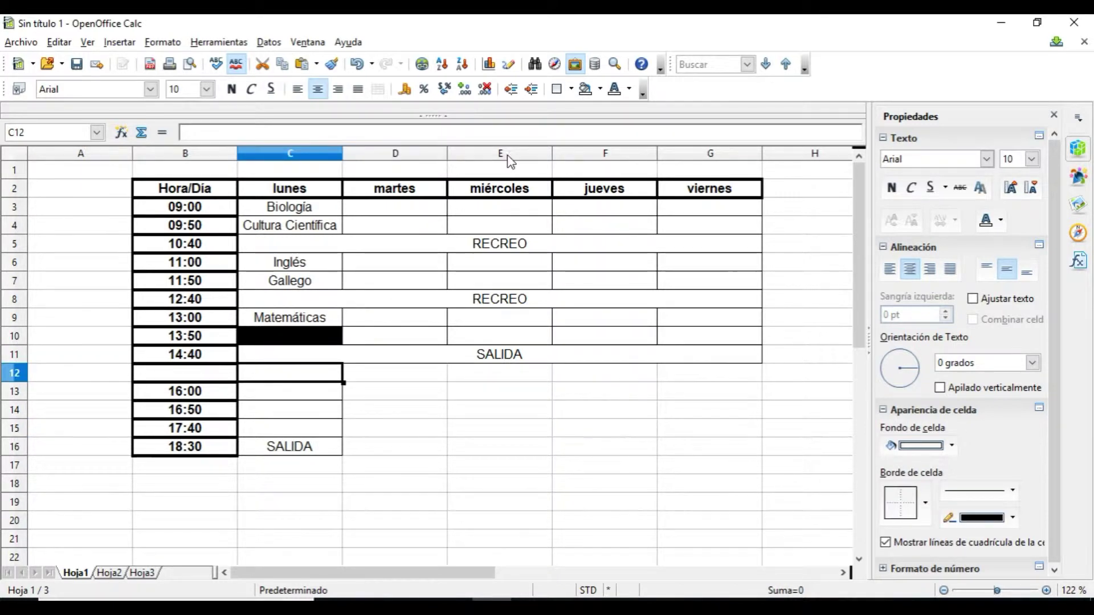
left_click(629, 89)
left_click(600, 90)
left_click(600, 88)
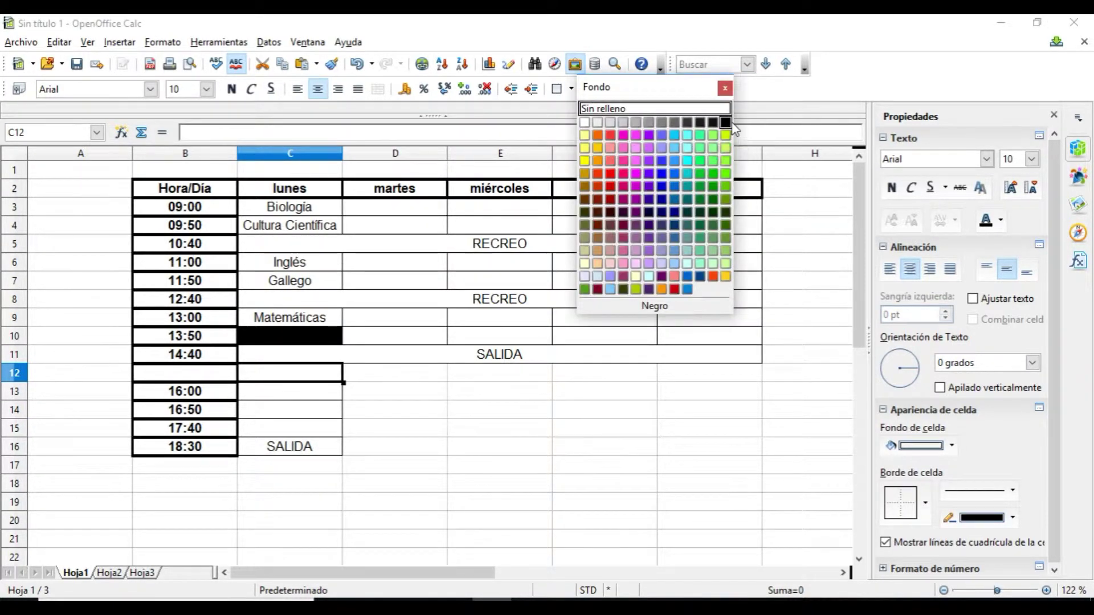
left_click(582, 122)
Enter Física in C13, Filosofía in C15, and Francés in D3 under martes.
left_click(307, 399)
type("Fisica")
key("Return")
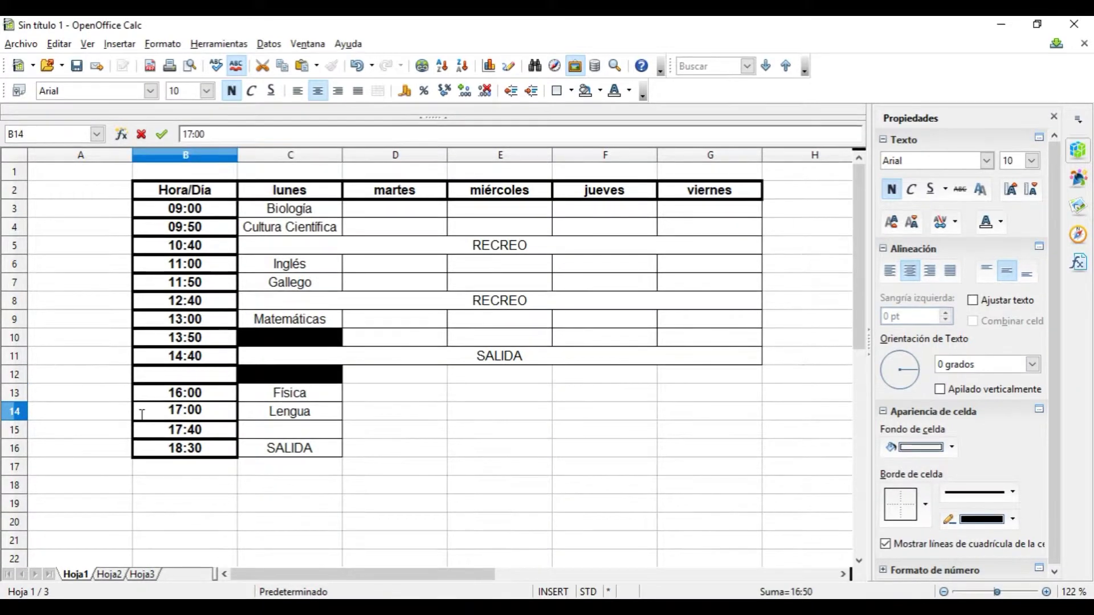
left_click(289, 428)
type("Filosofia")
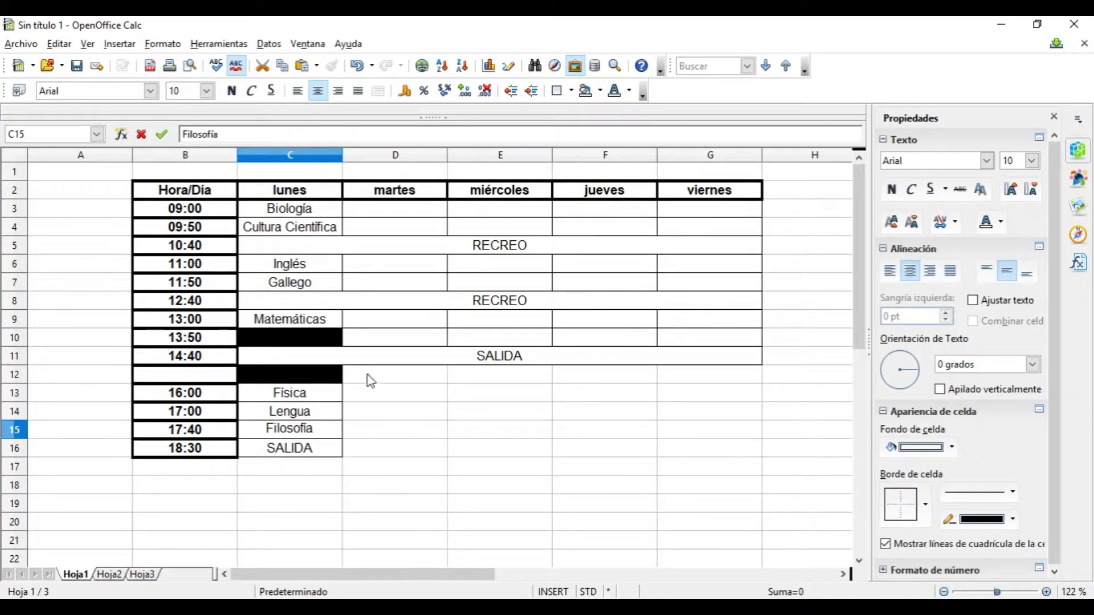
key("Tab")
left_click(408, 210)
type("FRancés")
key("Return")
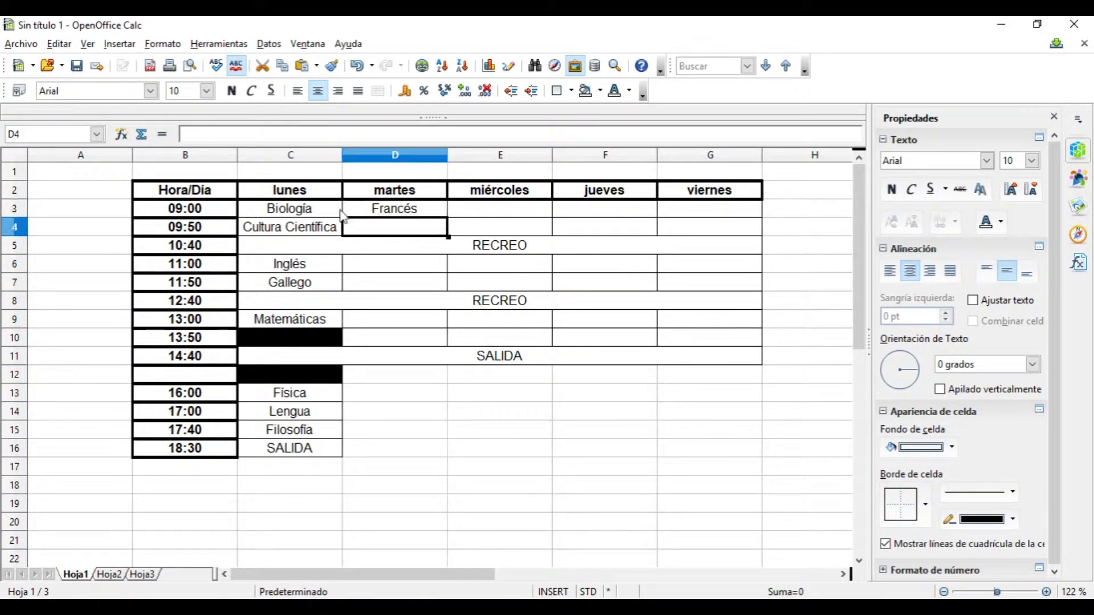
Enter an =C3 formula in D4 so it shows Biología.
key("Down")
key("Up")
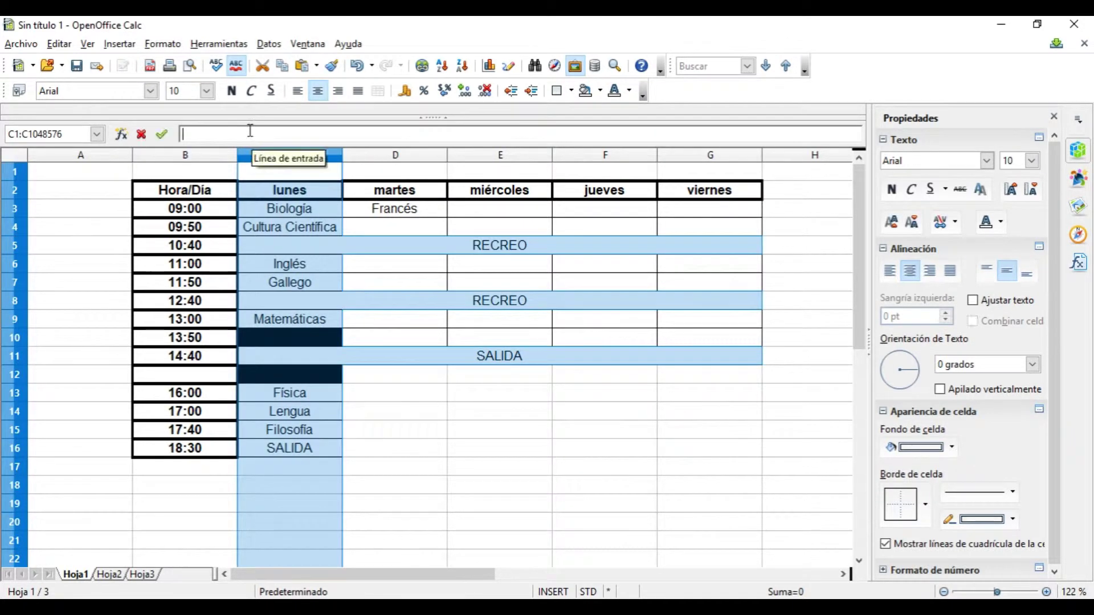
left_click(162, 134)
left_click(157, 139)
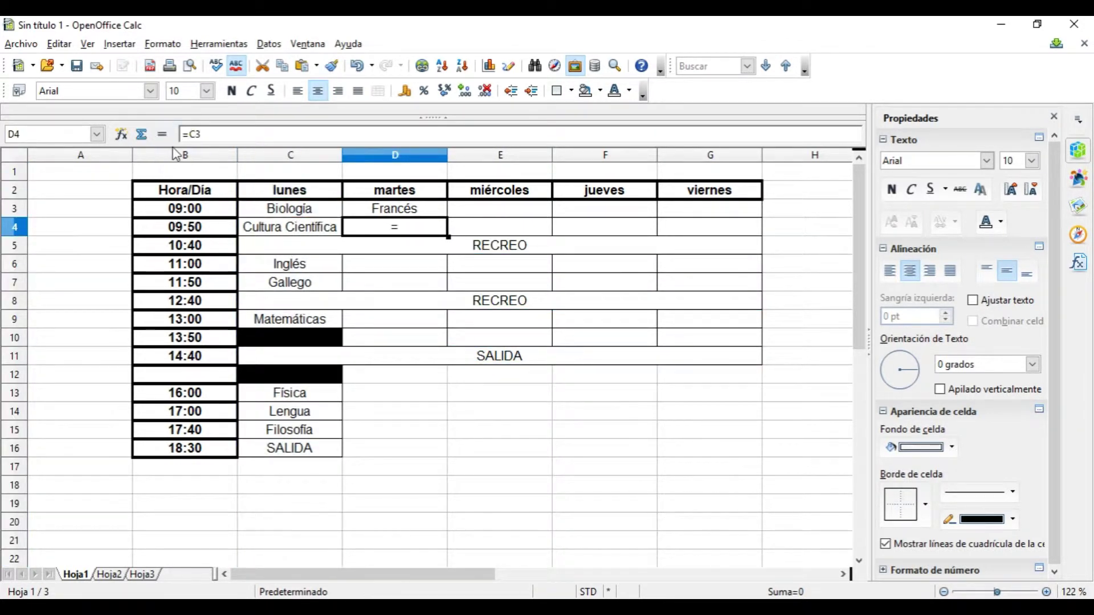
type("=")
left_click(162, 134)
Fill the Biología cell C3 light green and correct its spelling with an í.
left_click(316, 213)
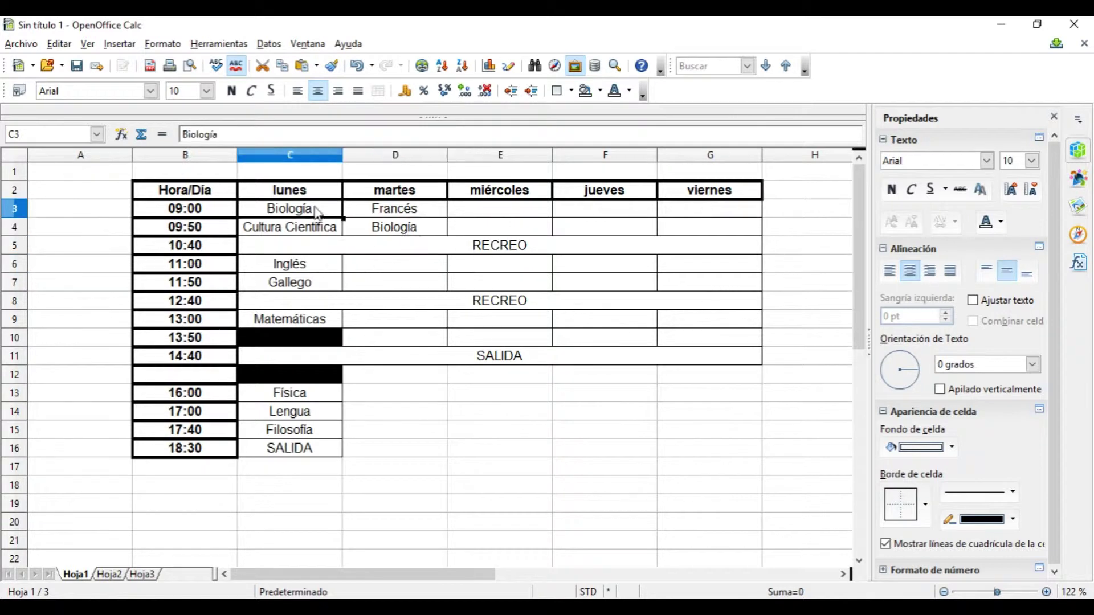
left_click(599, 91)
left_click(710, 141)
left_click(423, 230)
double_click(317, 207)
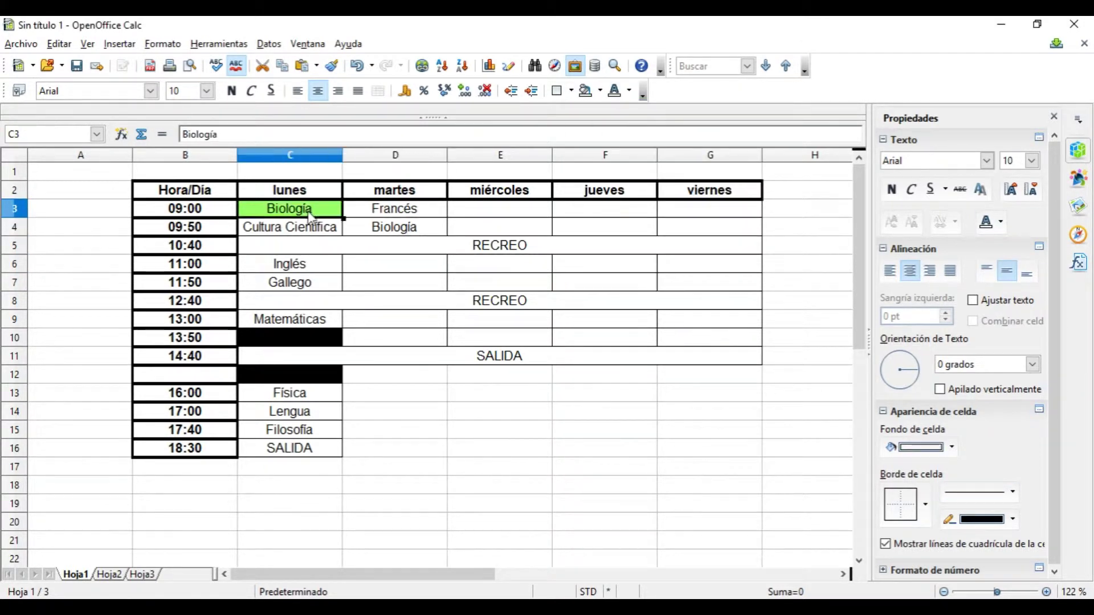
left_click(407, 284)
left_click(407, 230)
double_click(312, 210)
key("BackSpace")
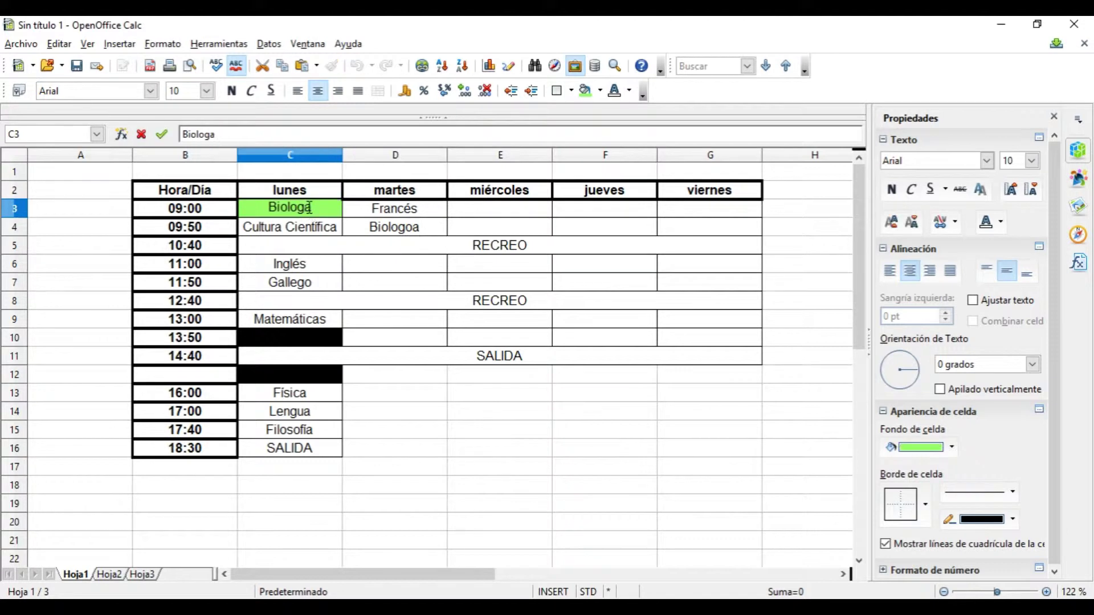
type("í")
Copy the green Biología cell C3 and paste it into D4.
left_click(424, 232)
double_click(420, 229)
left_click_drag(411, 227, 386, 226)
right_click(325, 213)
left_click(359, 371)
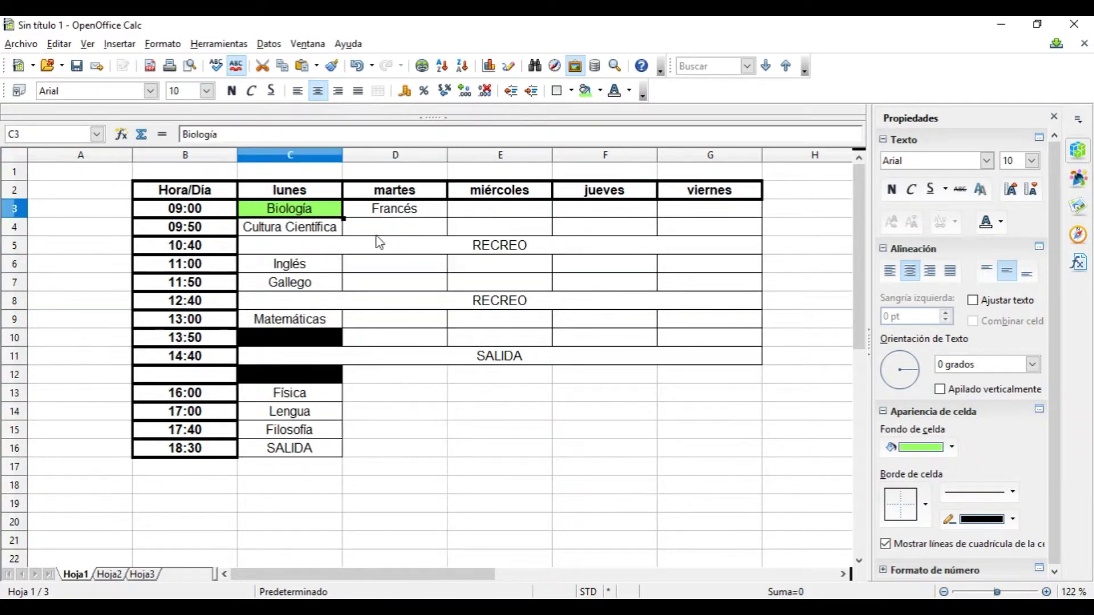
right_click(376, 223)
left_click(405, 402)
left_click(523, 341)
Paste the green Biología into E10 and F7.
right_click(523, 341)
left_click(552, 518)
right_click(555, 279)
left_click(584, 458)
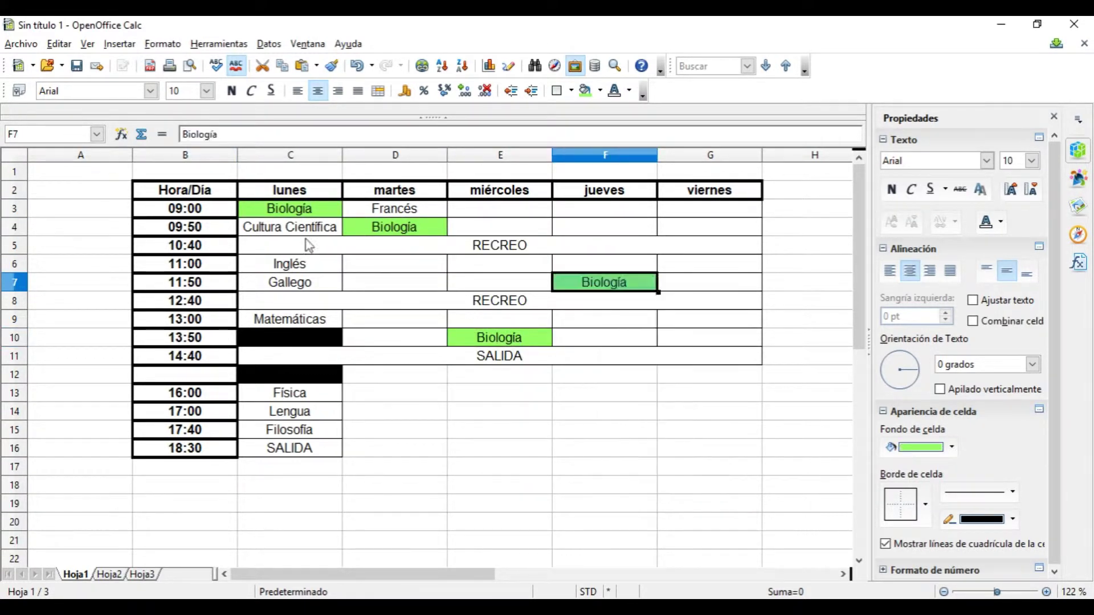
left_click(302, 228)
Fill Cultura Científica light blue and paste it into G6.
left_click(599, 90)
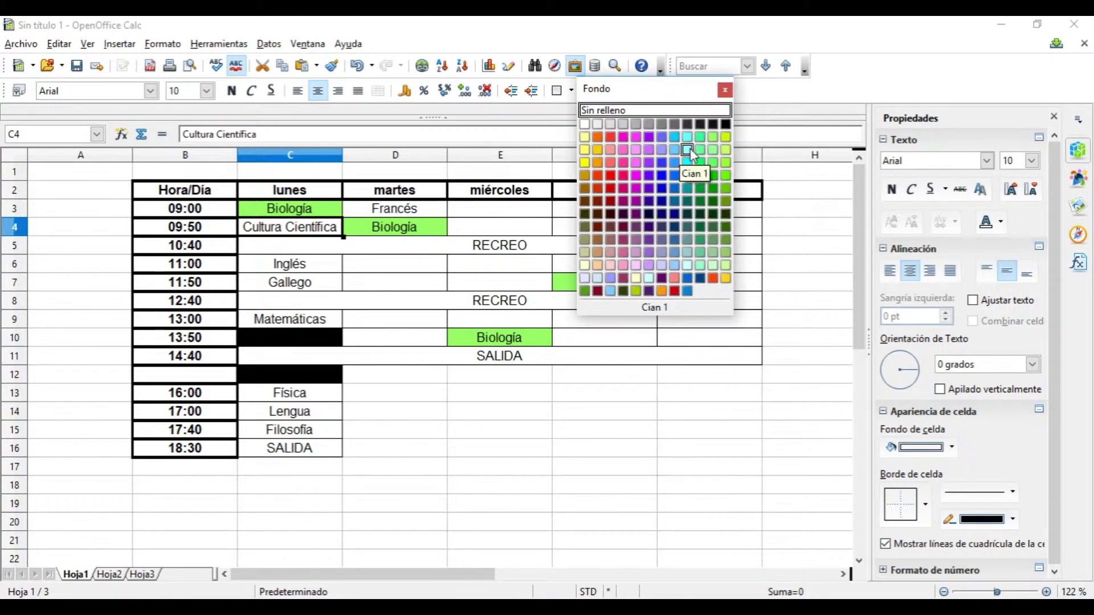
left_click(689, 151)
right_click(302, 228)
left_click(319, 393)
right_click(708, 263)
left_click(752, 438)
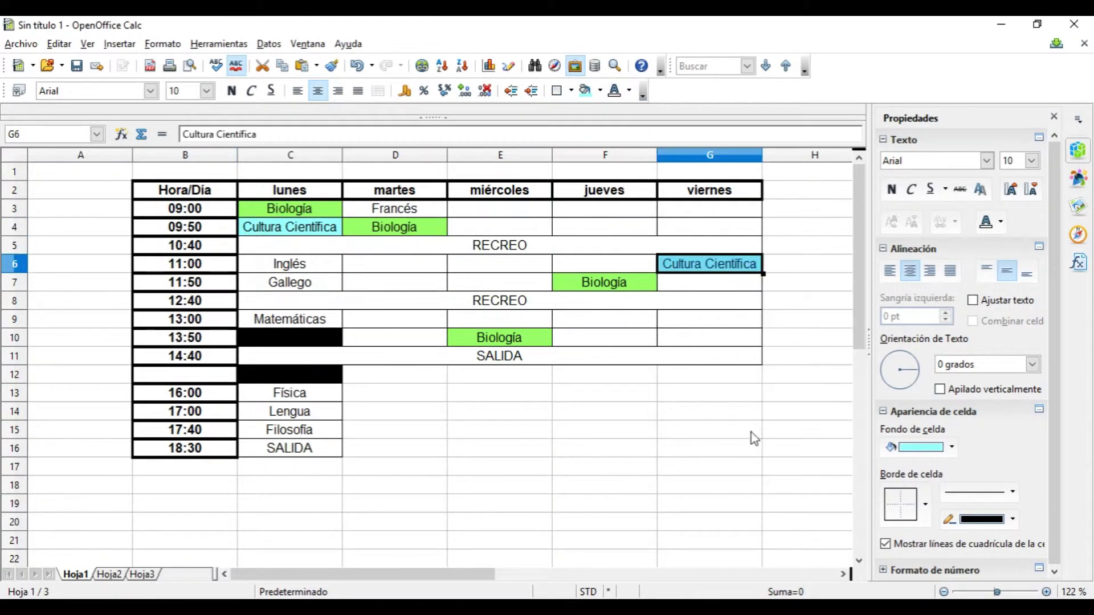
left_click(450, 277)
Fill Inglés in C6 pink and paste it into G7 and F9.
left_click(296, 264)
right_click(727, 277)
left_click(764, 454)
right_click(339, 264)
right_click(603, 316)
left_click(646, 493)
Color Gallego light green into E7 and G10; Matemáticas orange into D10, E6, F6.
left_click(290, 283)
left_click(600, 90)
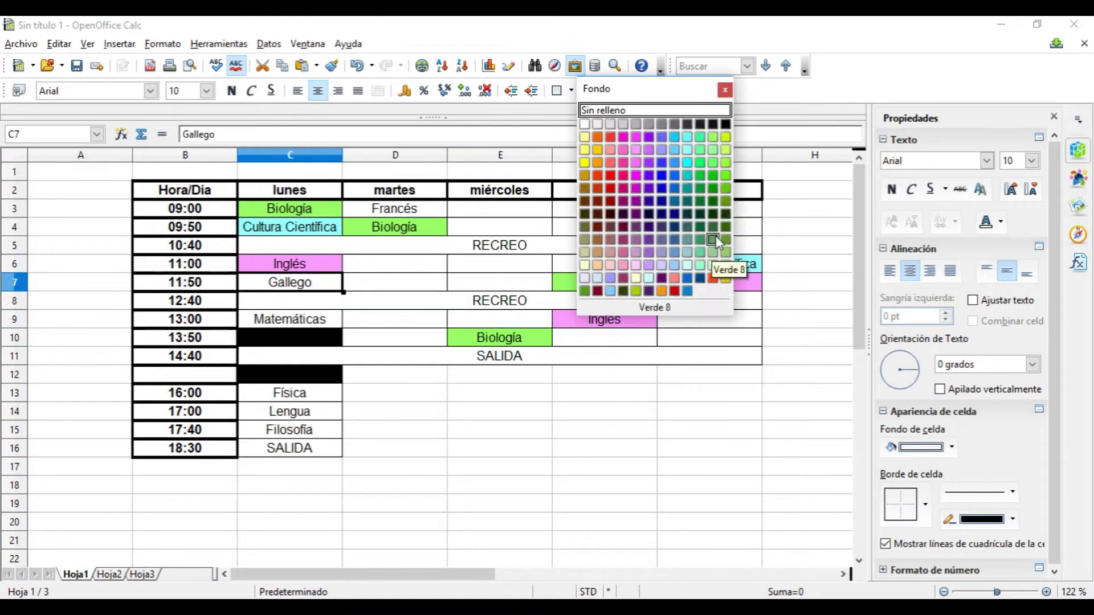
left_click(715, 239)
right_click(451, 275)
left_click(494, 454)
right_click(681, 344)
left_click(724, 522)
left_click(290, 393)
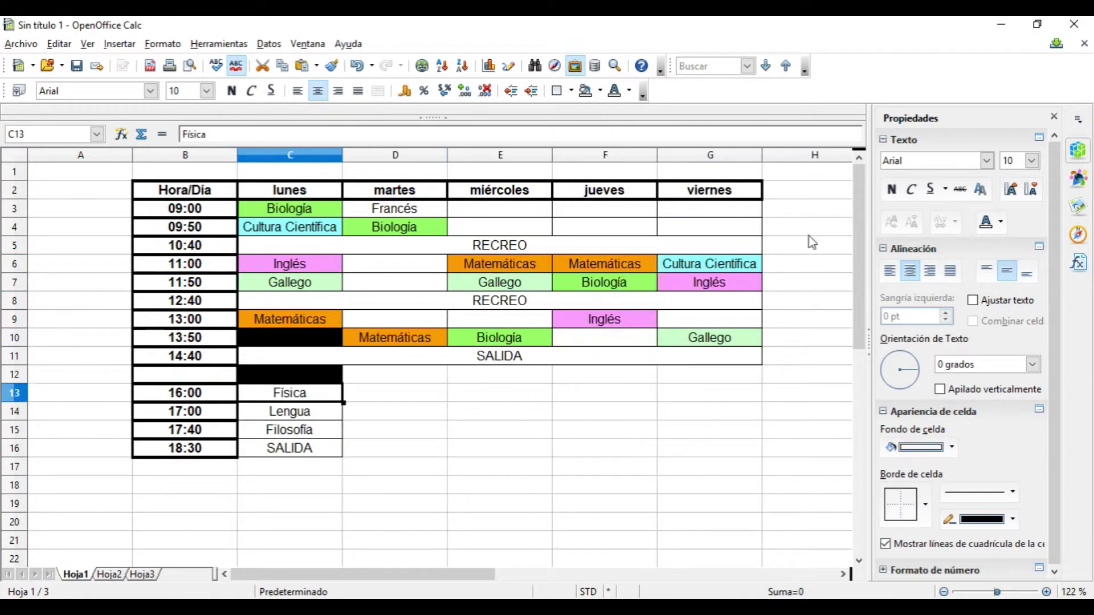
left_click(600, 91)
Fill Física red and paste it into D6, E3 and G9.
left_click(596, 139)
right_click(325, 394)
left_click(369, 322)
right_click(392, 271)
left_click(435, 449)
right_click(502, 212)
left_click(546, 390)
right_click(709, 319)
left_click(751, 493)
Fill Lengua in C14 yellow and paste it into E4 and F3.
left_click(290, 411)
left_click(599, 90)
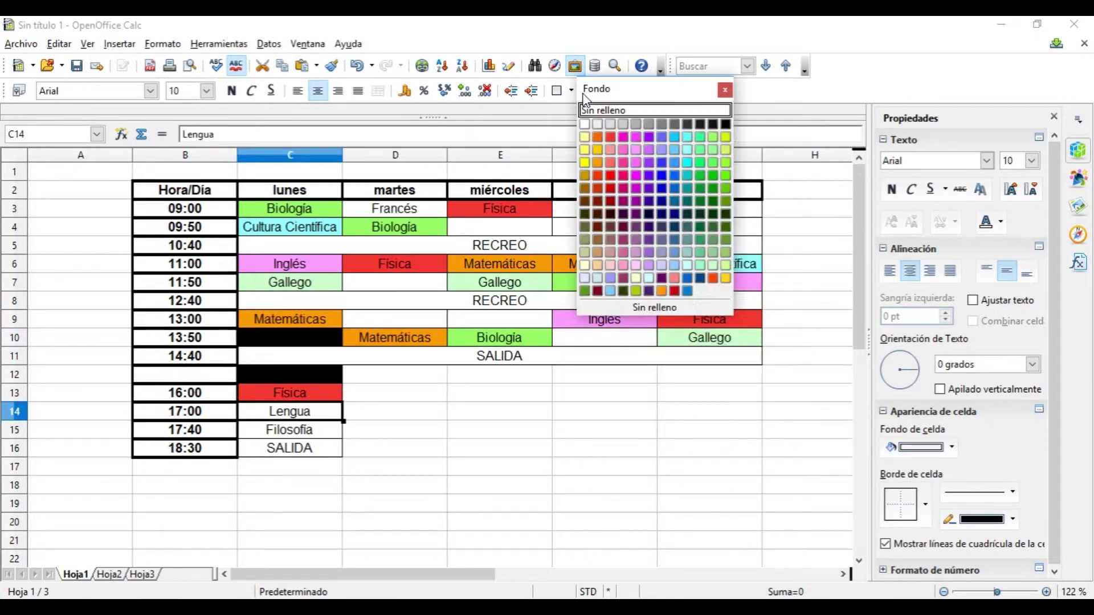
left_click(584, 162)
right_click(501, 228)
left_click(545, 405)
right_click(605, 210)
left_click(648, 387)
left_click(290, 430)
Fill Filosofía blue, paste it into F10 and D9, and type TIC in D7.
left_click(599, 90)
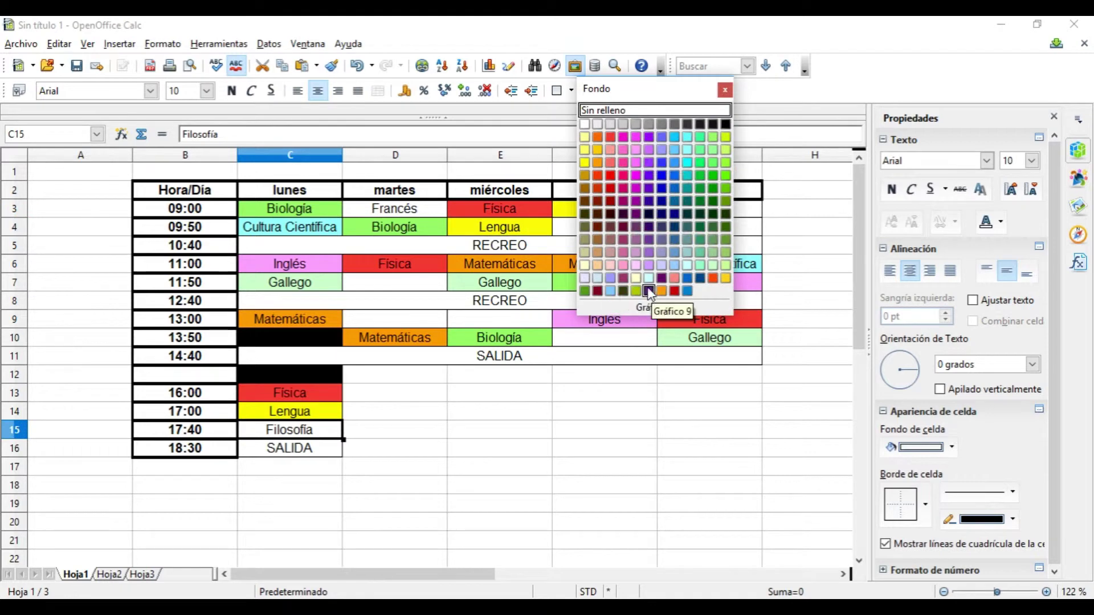
left_click(687, 290)
right_click(394, 319)
left_click(394, 283)
type("TIC")
left_click(507, 320)
Fill the TIC cell sky blue and paste it into E9.
left_click(394, 283)
left_click(600, 91)
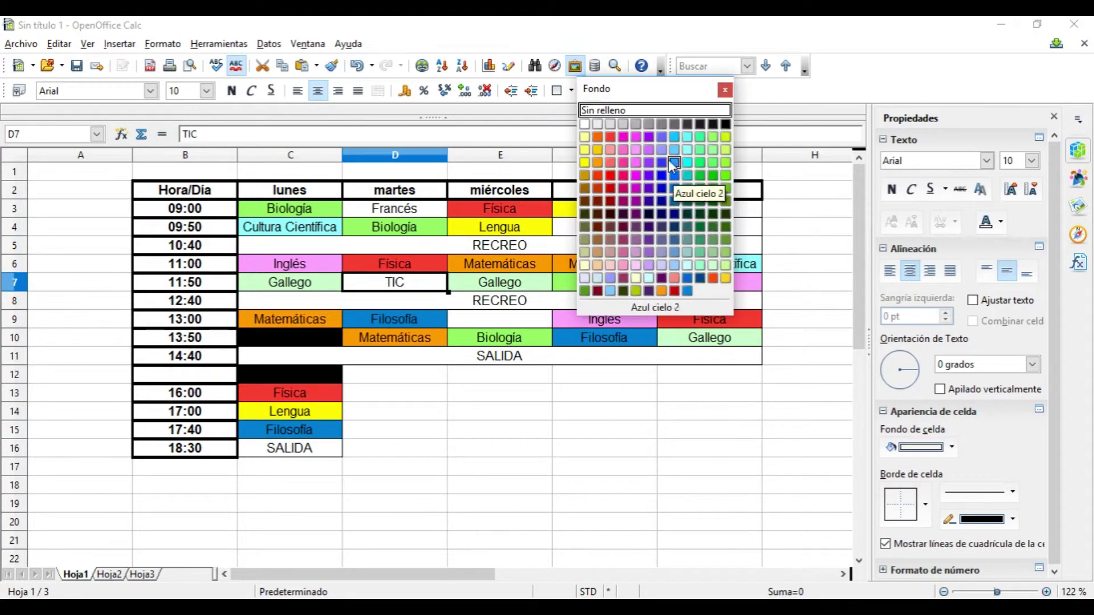
left_click(670, 160)
left_click(506, 418)
Fill Francés in D3 brown and paste it into F4.
left_click(394, 209)
left_click(599, 91)
left_click(653, 162)
right_click(435, 207)
left_click(497, 368)
right_click(605, 228)
left_click(649, 408)
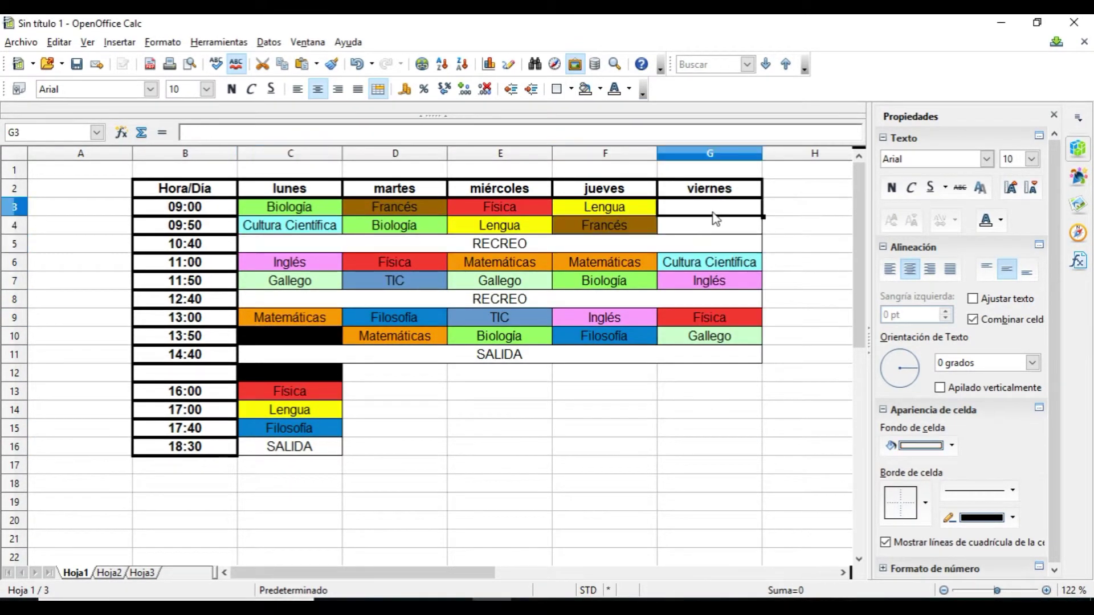
left_click_drag(713, 212, 712, 228)
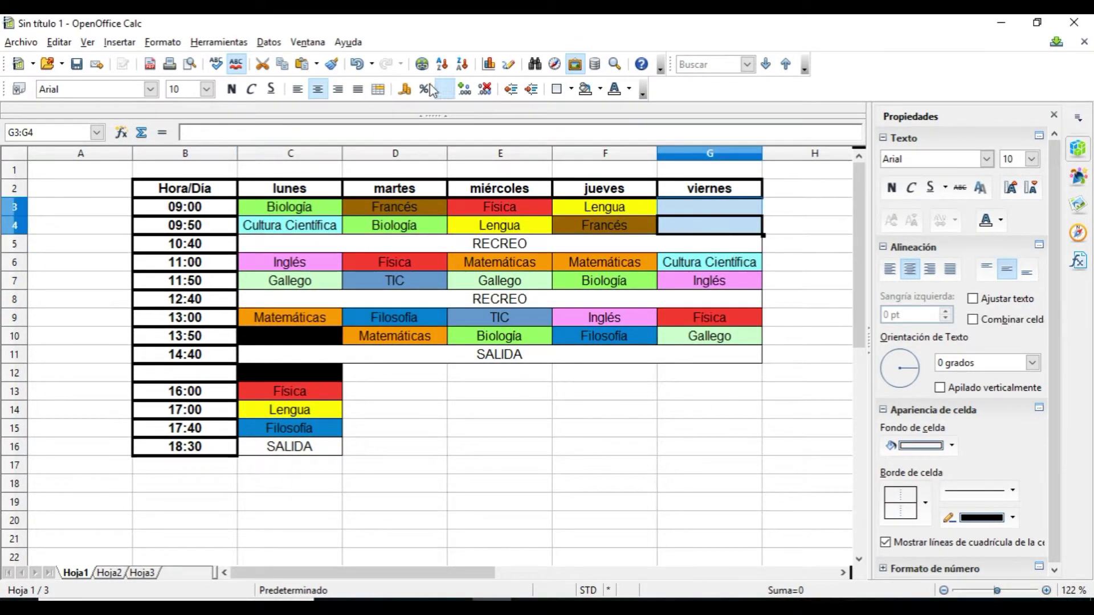
Merge G3:G4, enter Educación Física, and fill it light orange.
left_click(378, 89)
type("ED")
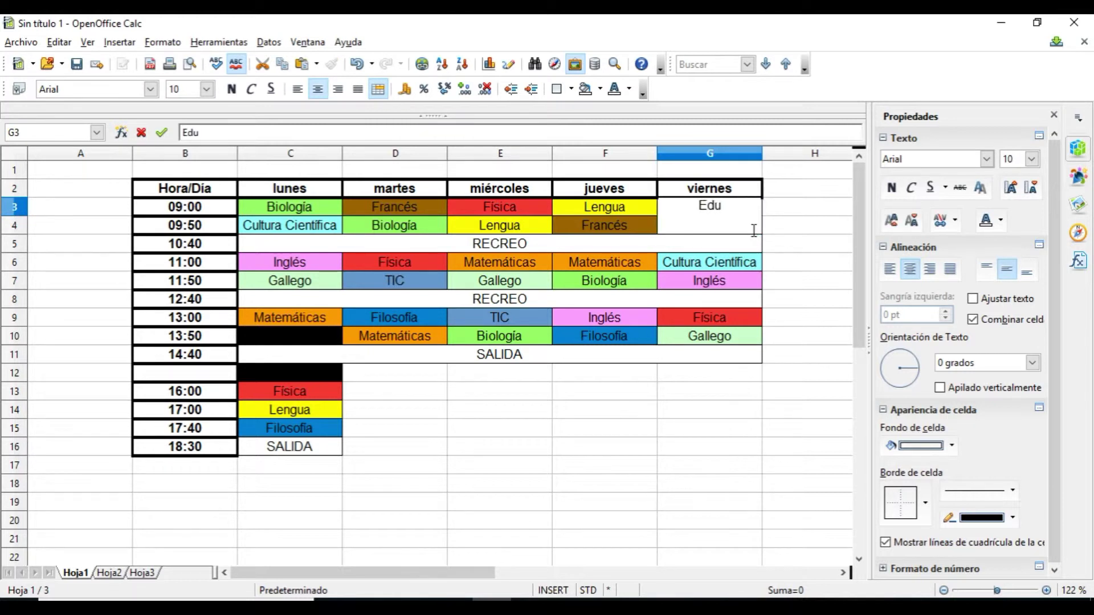
key("Return")
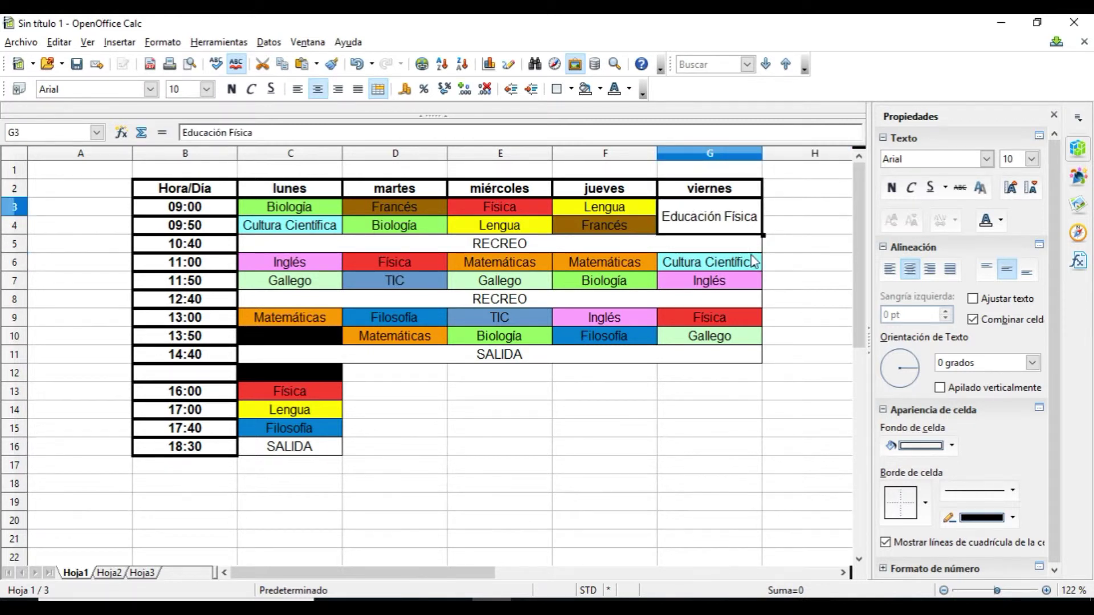
left_click(600, 89)
left_click(598, 263)
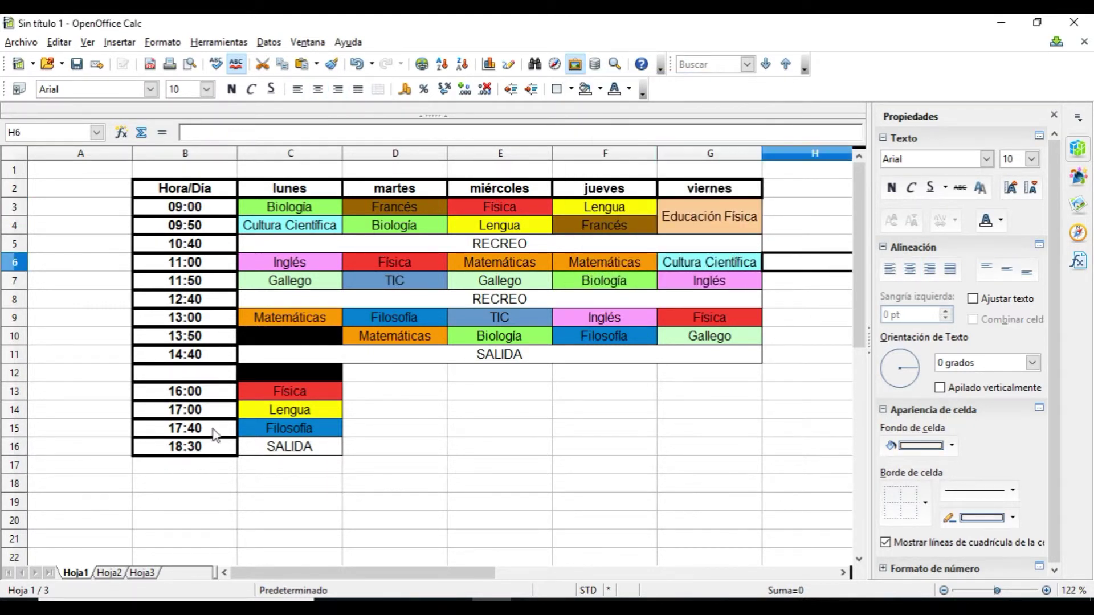
Shade the hour column B2:B16 grey and the day header row B2:G2 light grey.
left_click_drag(188, 447, 185, 188)
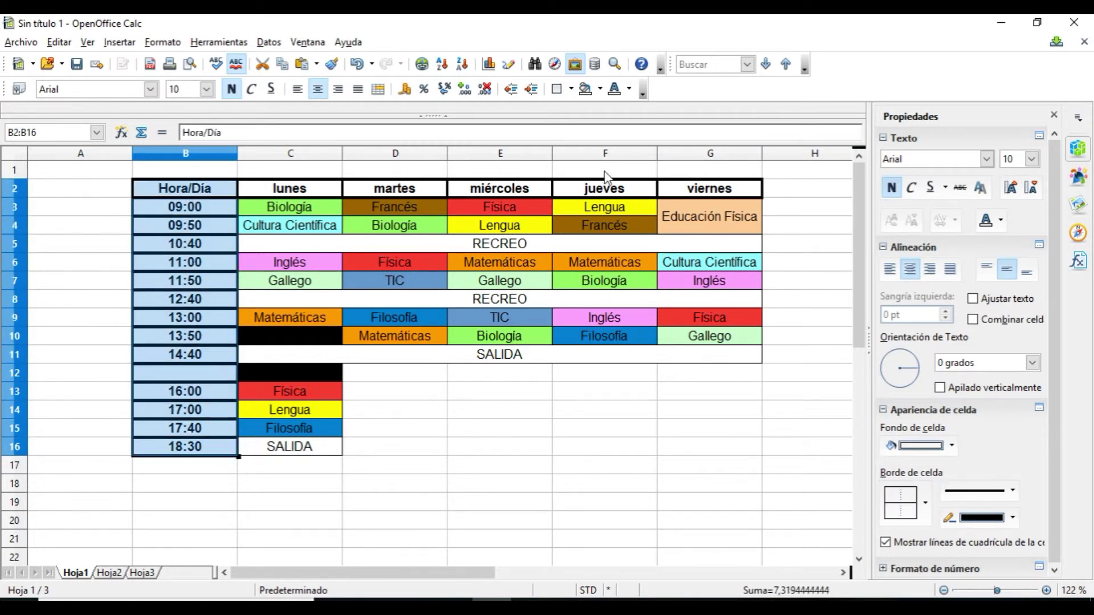
left_click(600, 89)
left_click(588, 165)
left_click_drag(193, 189, 698, 191)
left_click(601, 89)
left_click(615, 165)
left_click(809, 447)
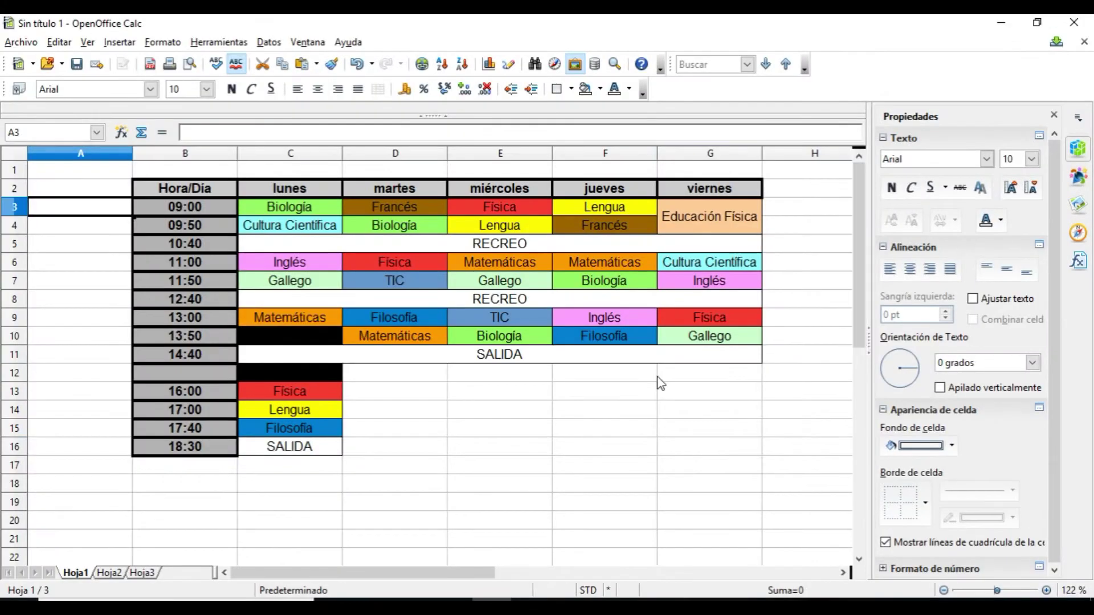
left_click_drag(752, 450, 182, 188)
left_click(598, 484)
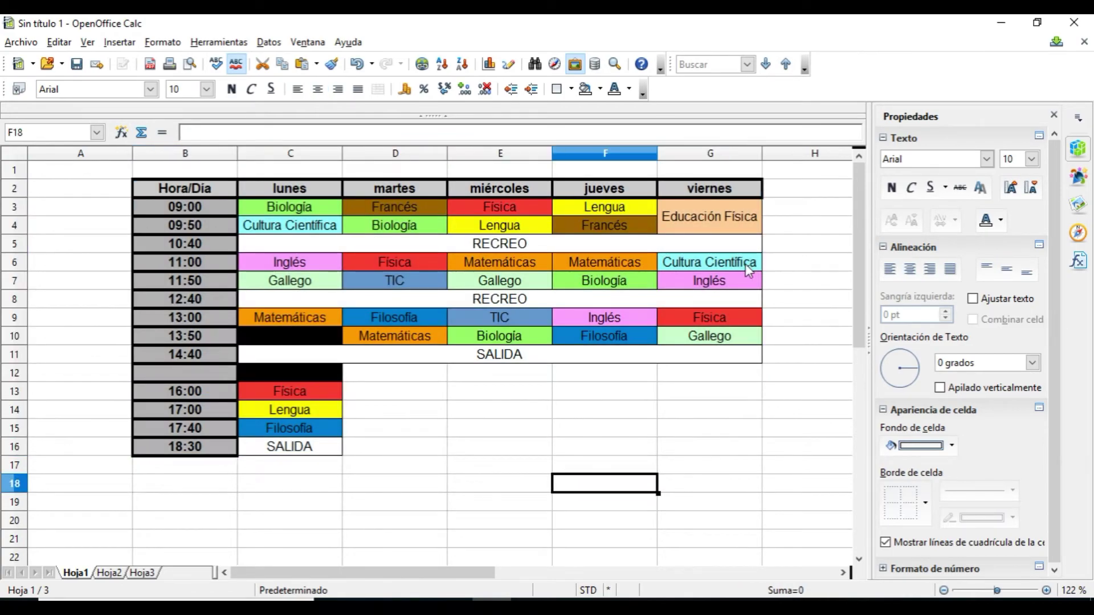